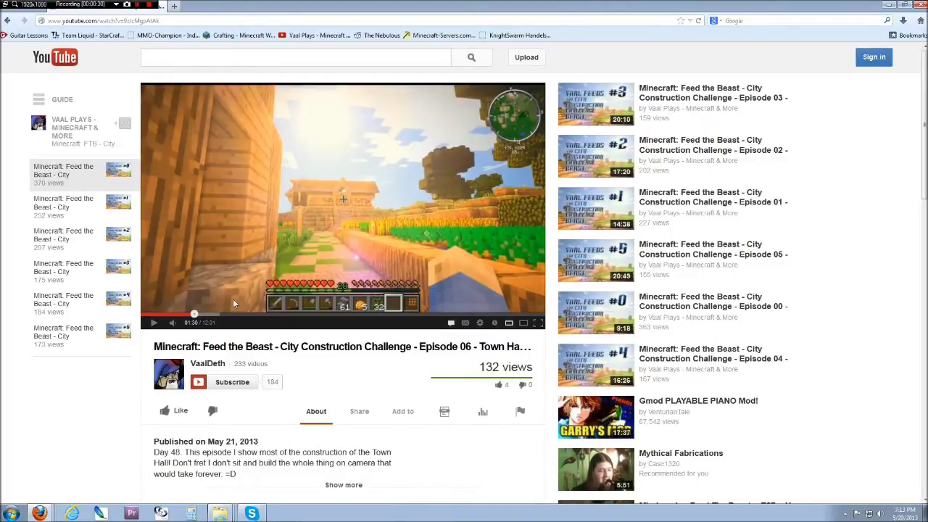
- Expand the description of the Episode 06 video and look through the text and comments below it
{"action": "scroll", "coordinate": [232, 299], "scroll_direction": "down", "scroll_amount": 7}
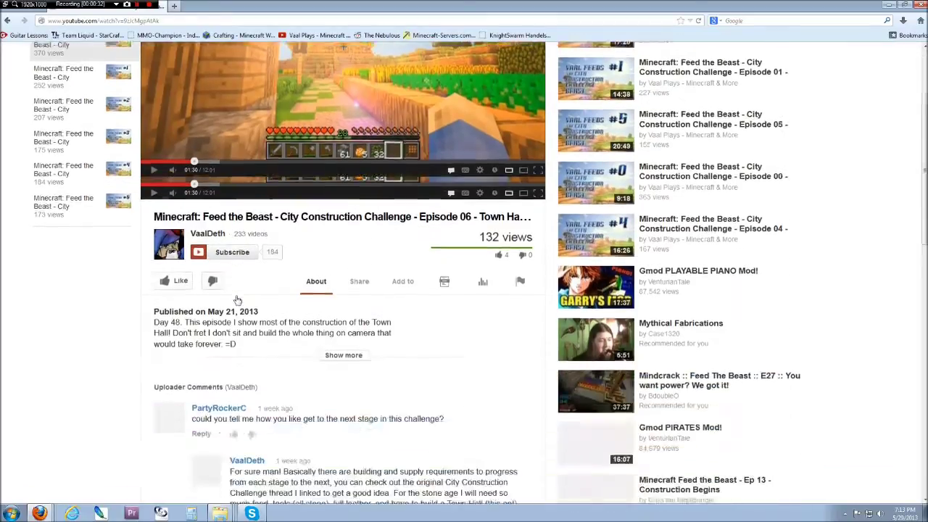
{"action": "scroll", "coordinate": [304, 218], "scroll_direction": "up", "scroll_amount": 7}
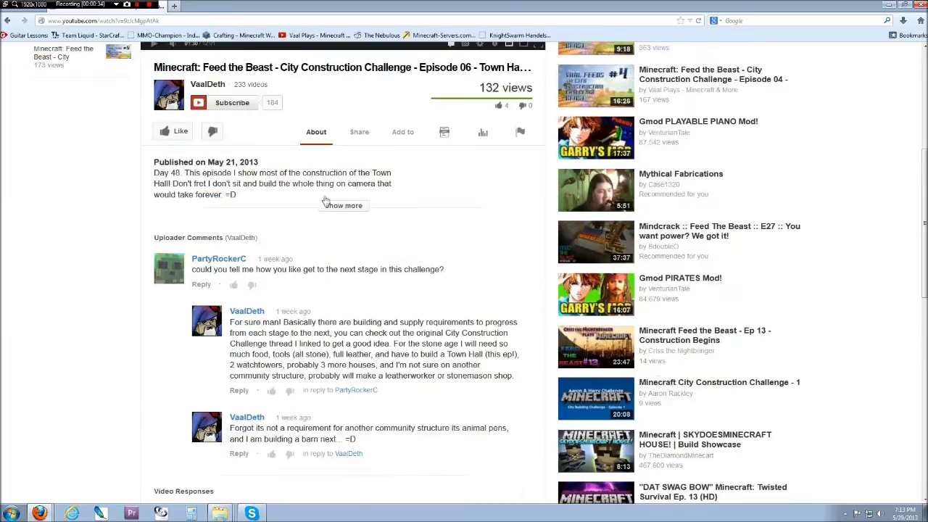
{"action": "left_click", "coordinate": [330, 202]}
{"action": "scroll", "coordinate": [148, 233], "scroll_direction": "down", "scroll_amount": 8}
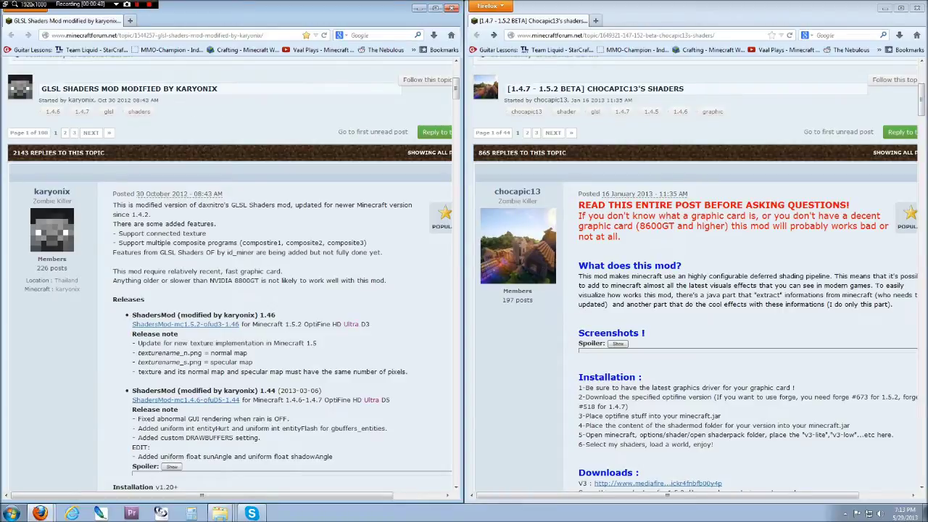
- Examine the GLSL Shaders Mod and Chocapic13's Shaders forum threads, highlighting both thread titles and the Chocapic13 download area
{"action": "left_click_drag", "start_coordinate": [41, 89], "coordinate": [208, 88]}
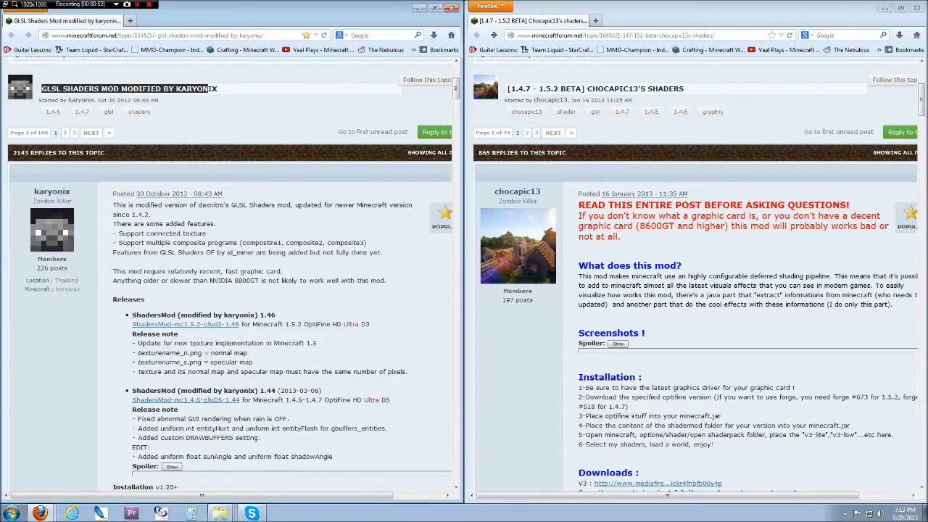
{"action": "left_click_drag", "start_coordinate": [507, 88], "coordinate": [683, 88]}
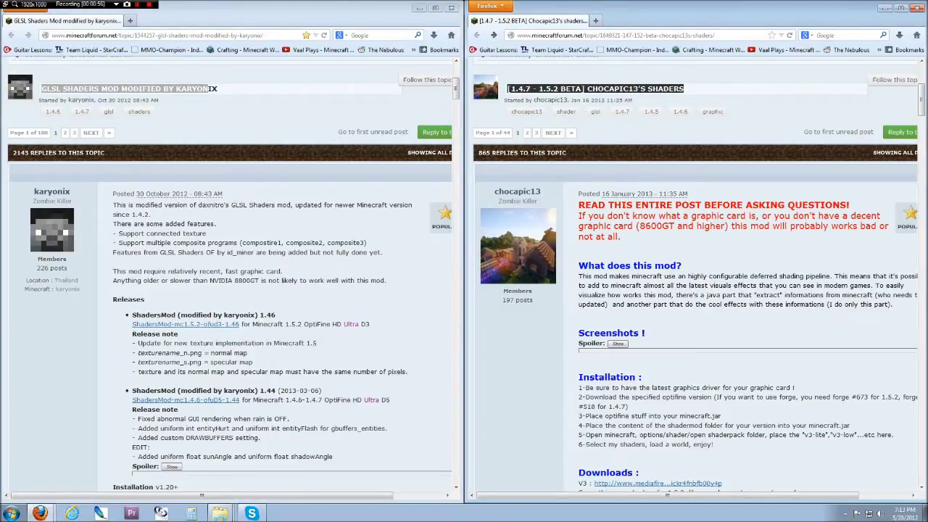
{"action": "left_click", "coordinate": [622, 253]}
{"action": "left_click_drag", "start_coordinate": [569, 481], "coordinate": [732, 489]}
{"action": "left_click", "coordinate": [630, 408]}
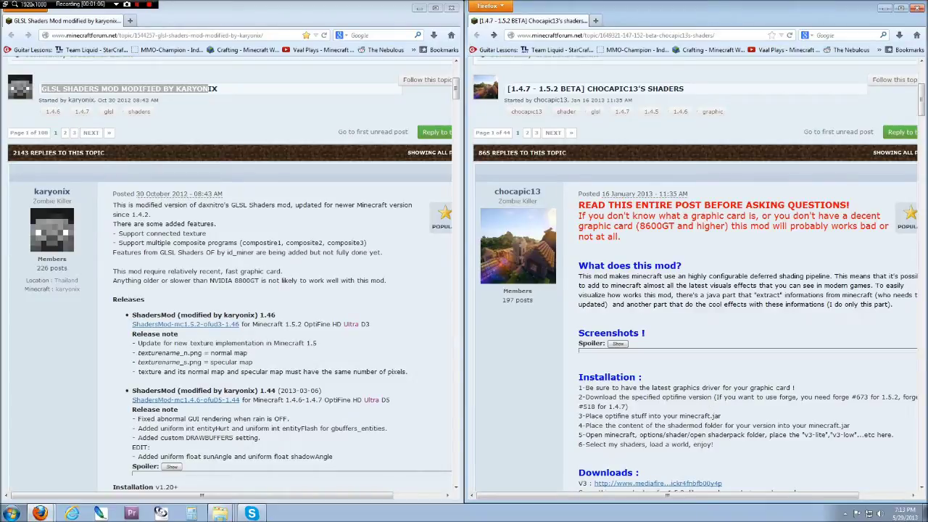
- Examine which Minecraft and OptiFine versions the ShadersMod 1.44 release requires, highlighting its download line
{"action": "left_click", "coordinate": [174, 263]}
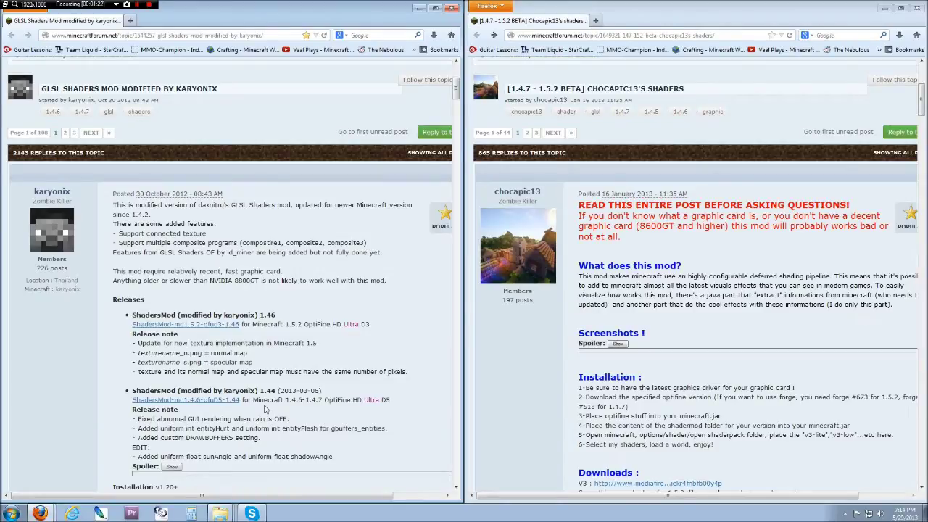
{"action": "left_click_drag", "start_coordinate": [253, 399], "coordinate": [322, 400]}
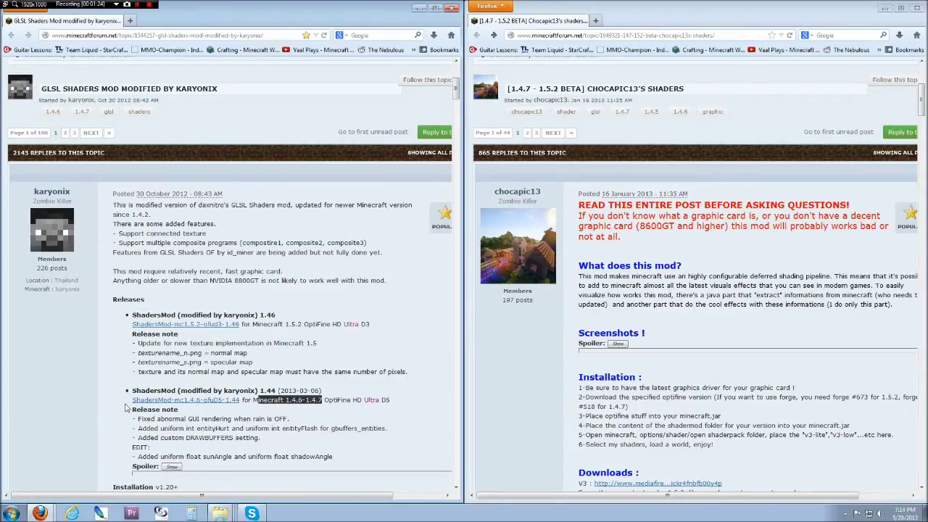
{"action": "left_click_drag", "start_coordinate": [127, 408], "coordinate": [391, 405]}
{"action": "left_click", "coordinate": [391, 404]}
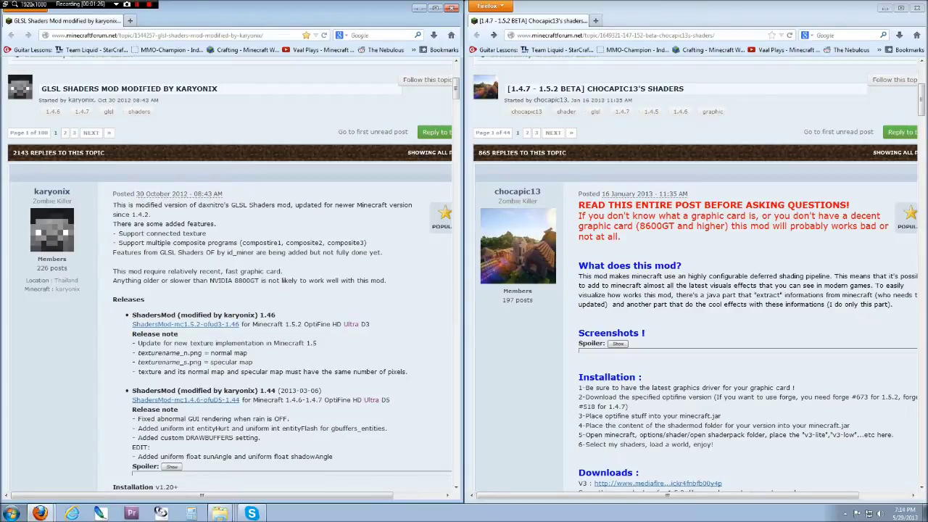
{"action": "left_click_drag", "start_coordinate": [318, 399], "coordinate": [397, 403]}
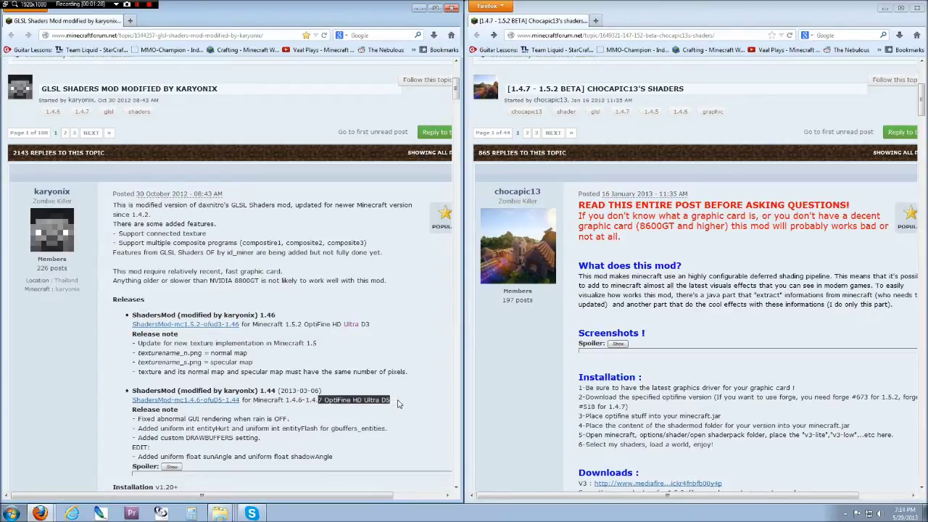
{"action": "left_click", "coordinate": [397, 404]}
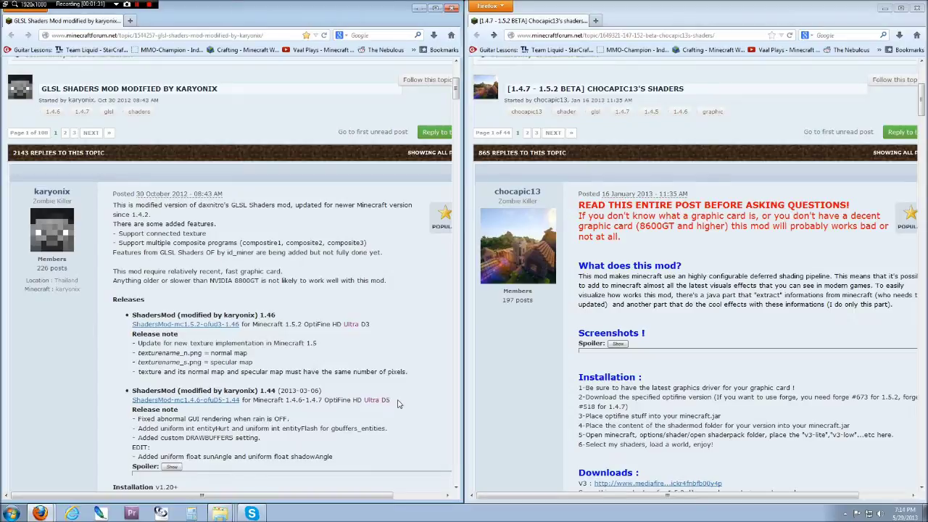
- Review the shaderpack list in the GLSL Shaders Mod post and highlight the Chocapic13's shaders entry
{"action": "scroll", "coordinate": [397, 404], "scroll_direction": "down", "scroll_amount": 5}
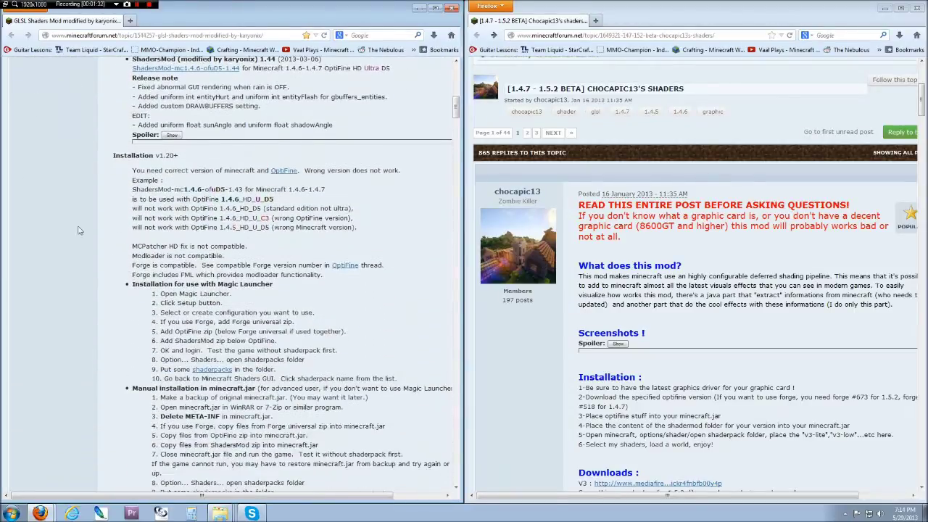
{"action": "scroll", "coordinate": [65, 225], "scroll_direction": "down", "scroll_amount": 5}
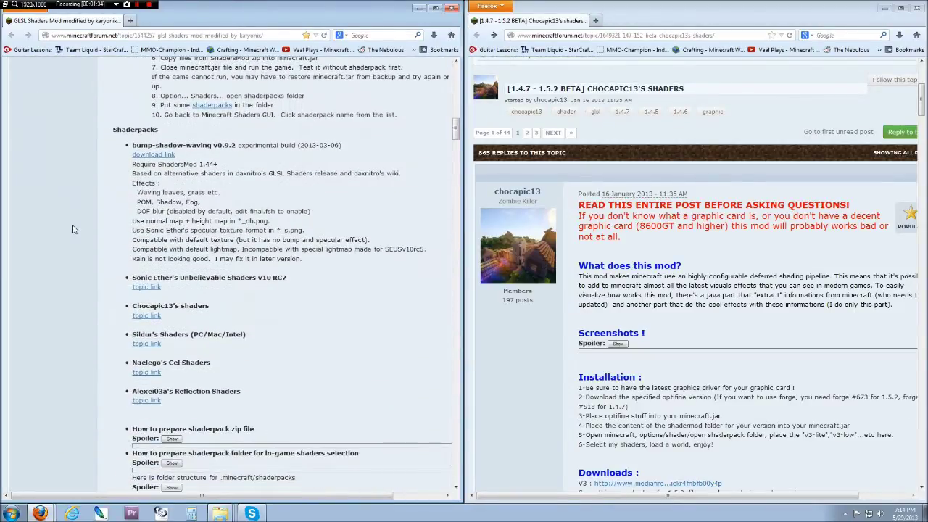
{"action": "left_click_drag", "start_coordinate": [82, 268], "coordinate": [204, 418]}
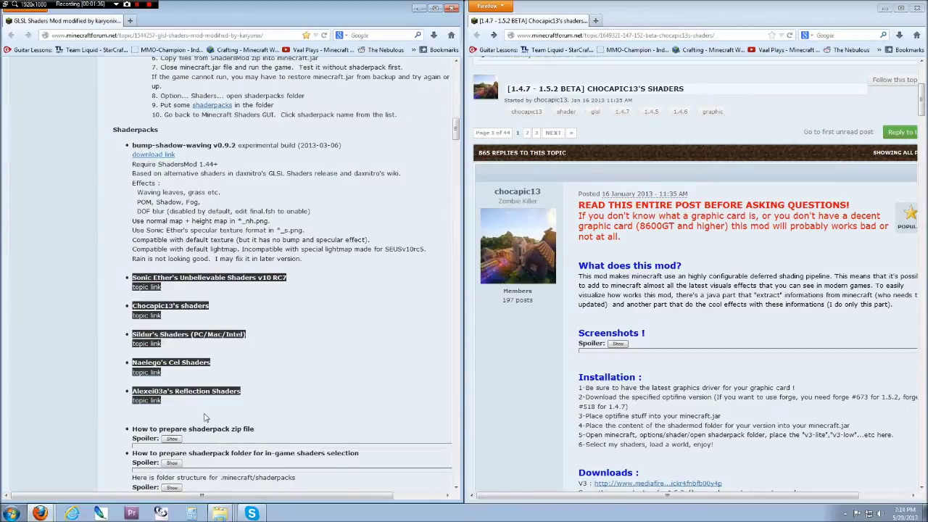
{"action": "left_click", "coordinate": [205, 417]}
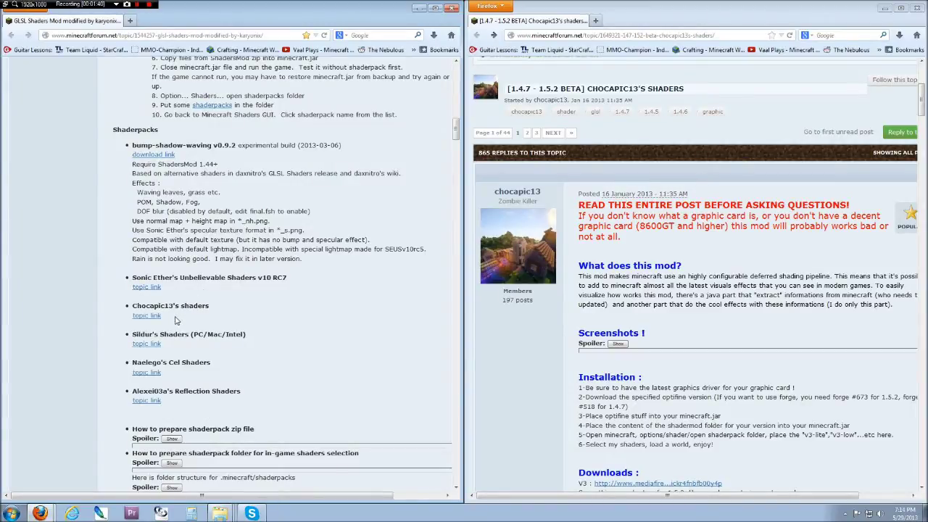
{"action": "left_click_drag", "start_coordinate": [178, 322], "coordinate": [110, 308]}
{"action": "left_click", "coordinate": [802, 276]}
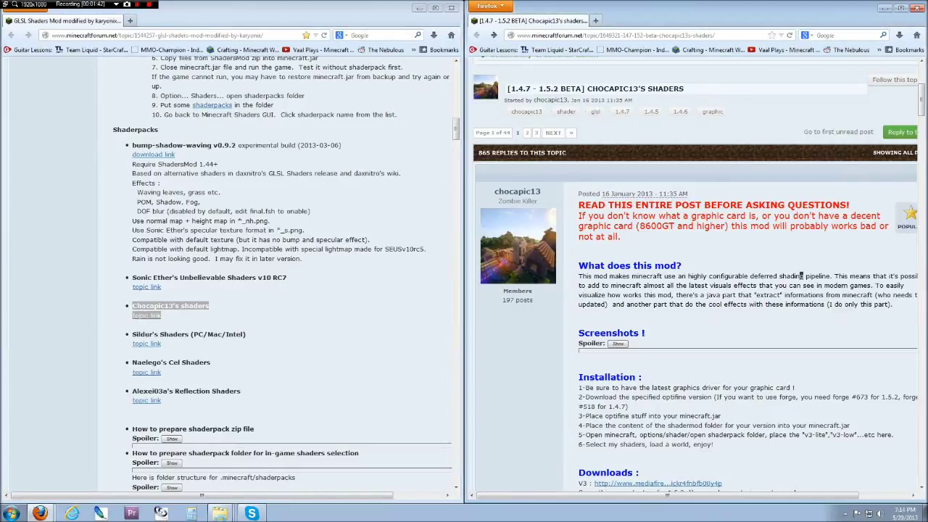
- Close both forum windows and bring up the open FTB, instMods and 1_4_7 folder windows
{"action": "left_click", "coordinate": [451, 8]}
{"action": "left_click", "coordinate": [917, 8]}
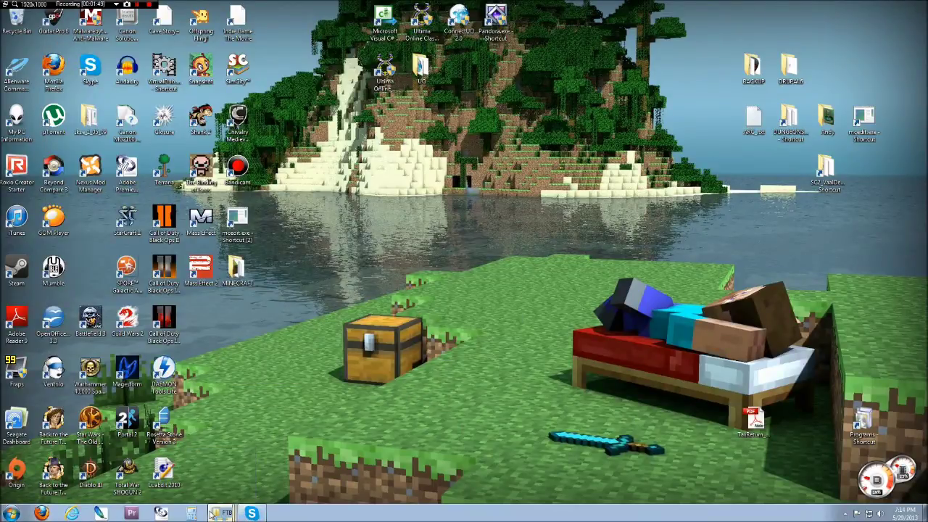
{"action": "left_click", "coordinate": [220, 513]}
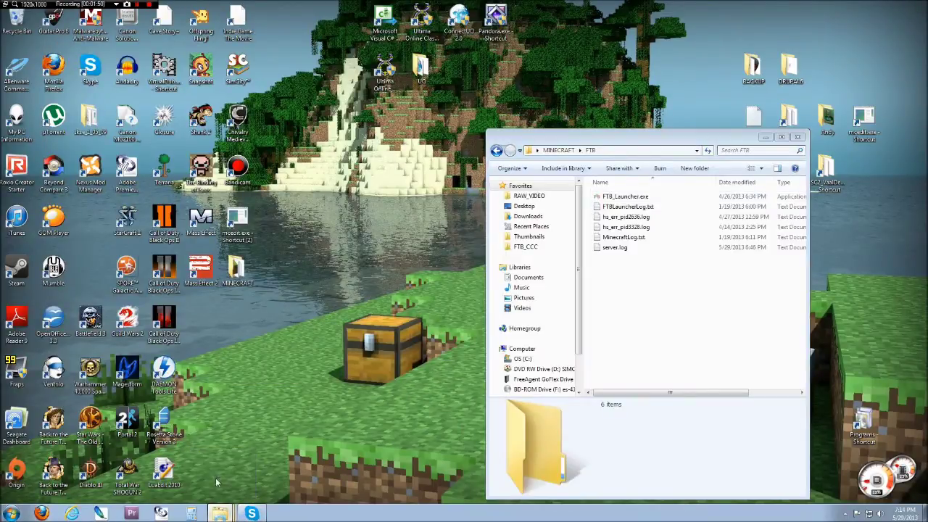
{"action": "left_click", "coordinate": [216, 476]}
{"action": "left_click", "coordinate": [215, 459]}
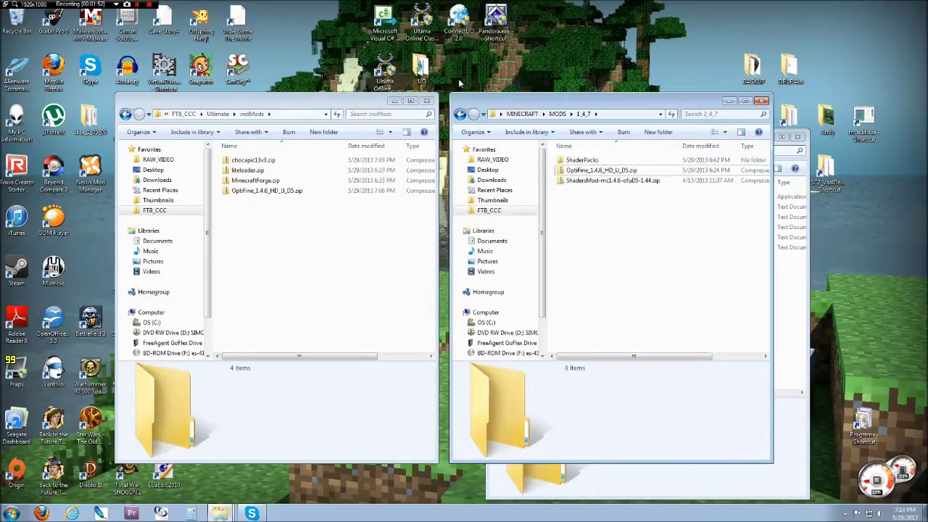
- Point out the OptiFine_1.4.6_HD_U_D5.zip and ShadersMod-mc1.4.6-ofuD5-1.44.zip archives in the 1_4_7 folder
{"action": "left_click_drag", "start_coordinate": [504, 100], "coordinate": [516, 109]}
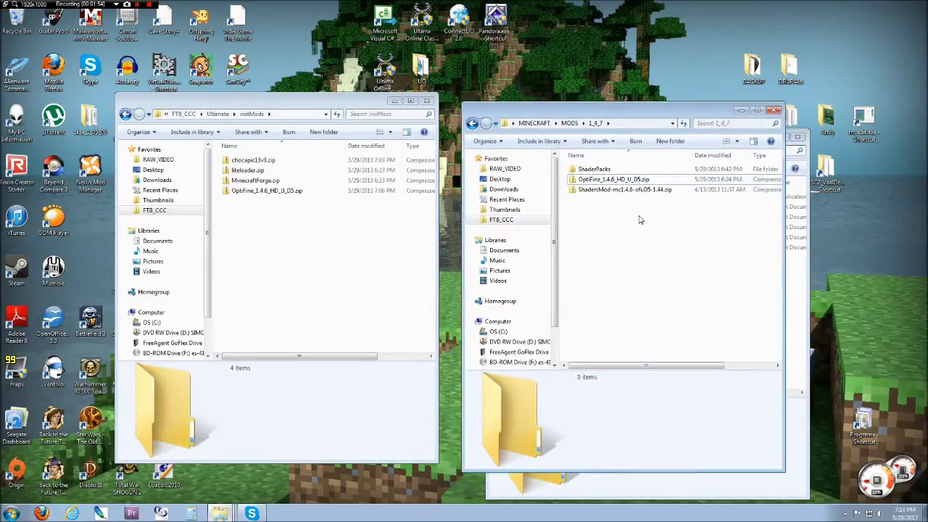
{"action": "left_click_drag", "start_coordinate": [639, 219], "coordinate": [611, 178]}
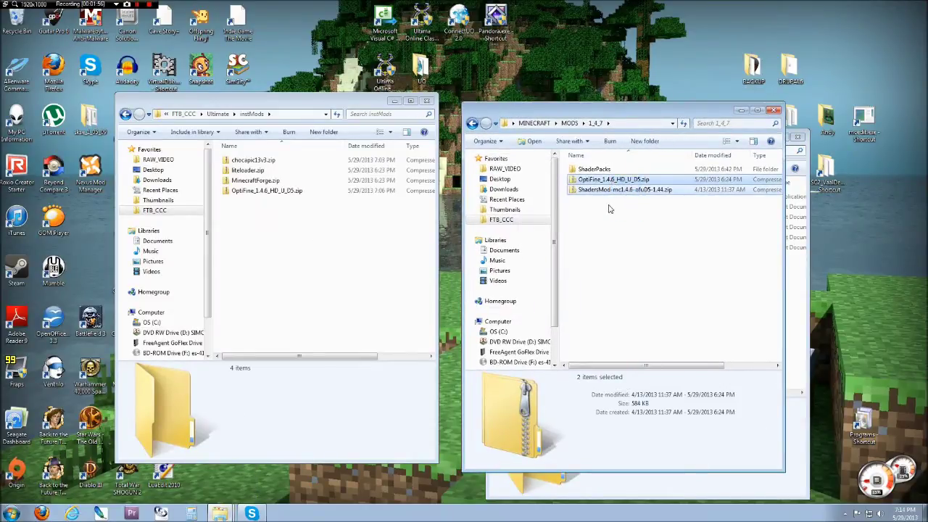
{"action": "left_click", "coordinate": [609, 209]}
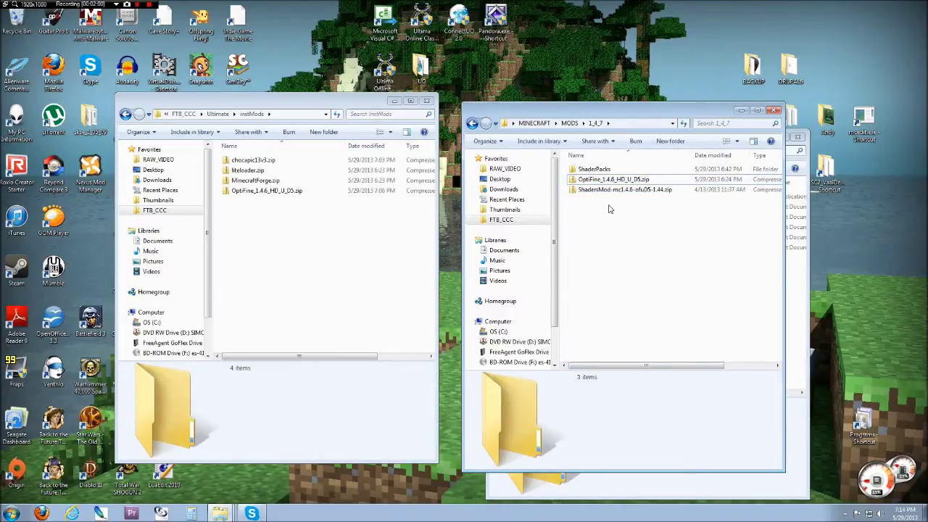
- Open the nested Chocapic13 shaders V3 folder inside the ShaderPacks folder
{"action": "double_click", "coordinate": [594, 169]}
{"action": "left_click", "coordinate": [597, 170]}
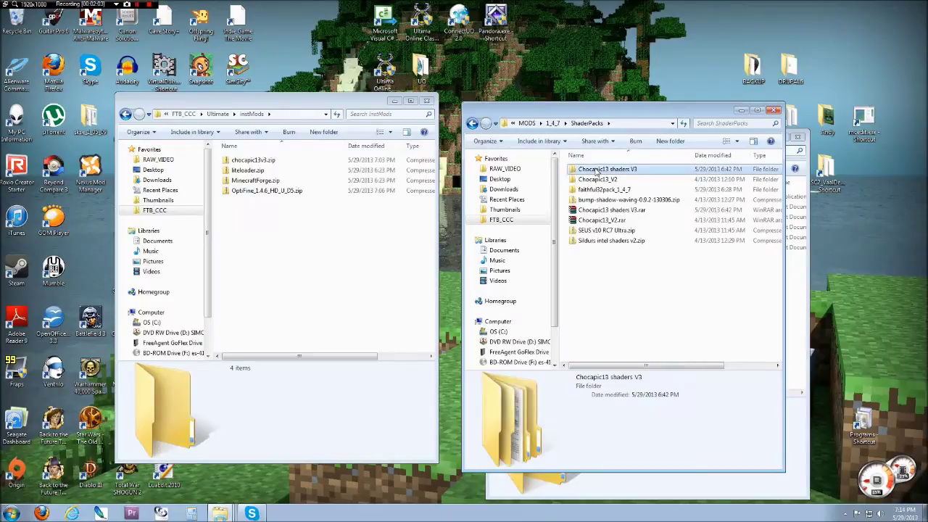
{"action": "double_click", "coordinate": [596, 170]}
{"action": "double_click", "coordinate": [595, 170]}
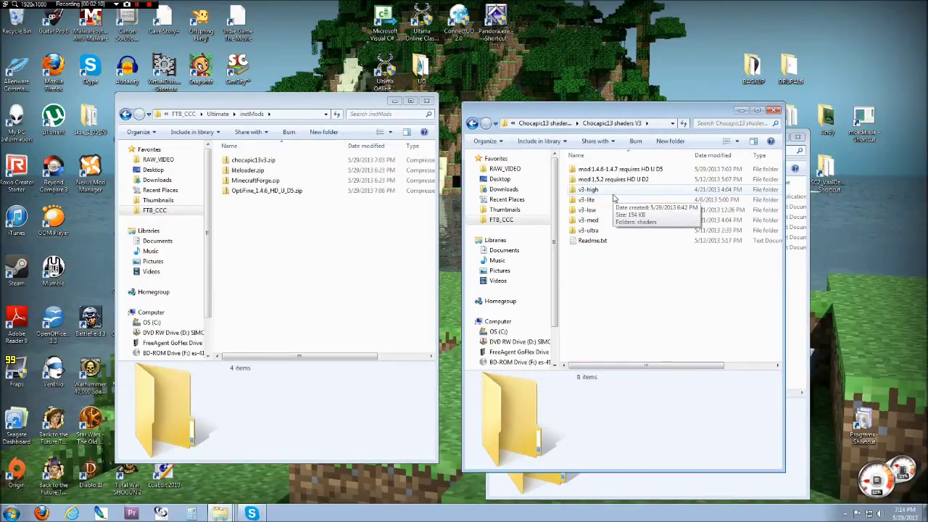
- Run FTB_Launcher.exe from the FTB folder and view the FTB Ultimate pack's enabled jar mods in the mod pack editor
{"action": "left_click", "coordinate": [649, 488]}
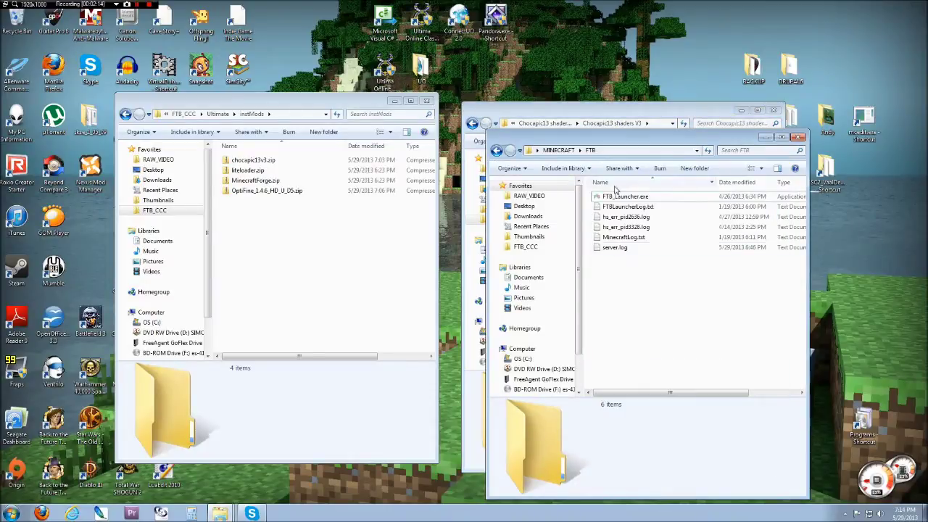
{"action": "double_click", "coordinate": [623, 197]}
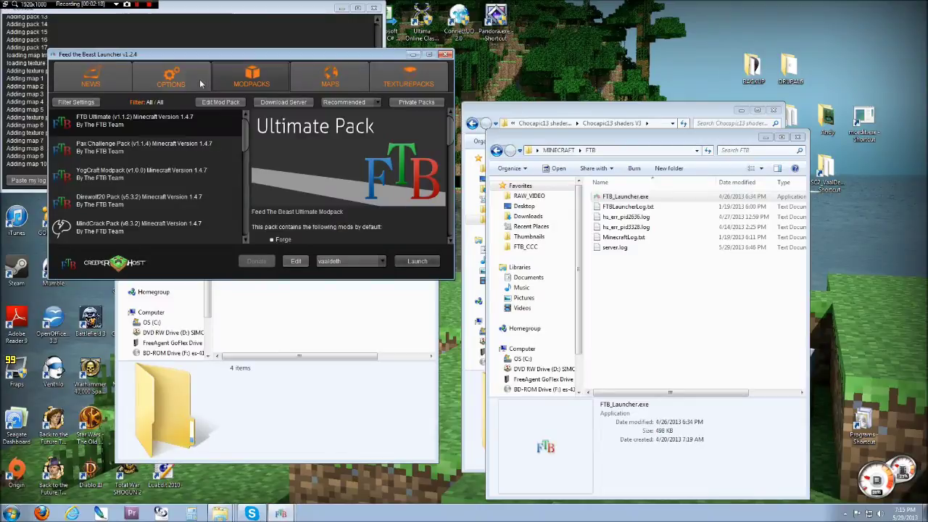
{"action": "left_click", "coordinate": [212, 102]}
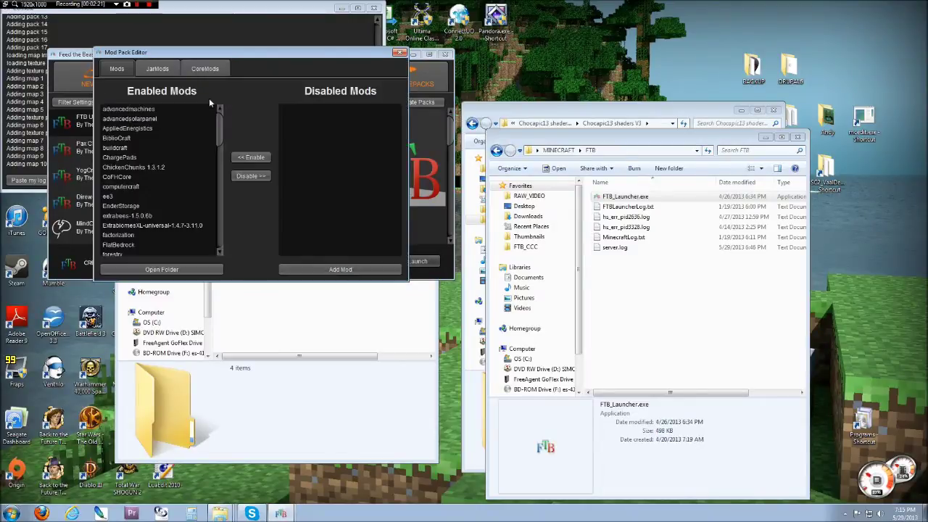
{"action": "left_click", "coordinate": [161, 71]}
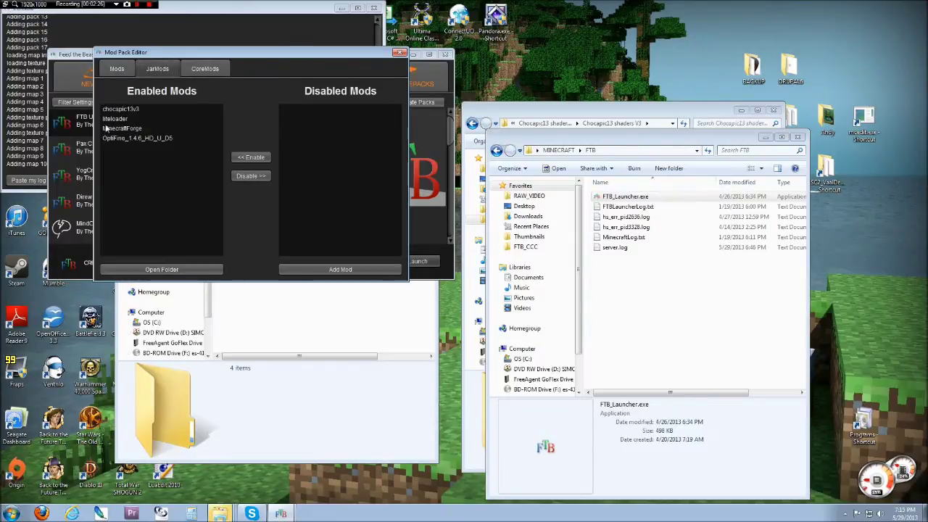
- Open the jar mods' instMods folder from the mod pack editor, and close the editor and the launcher
{"action": "left_click", "coordinate": [150, 270]}
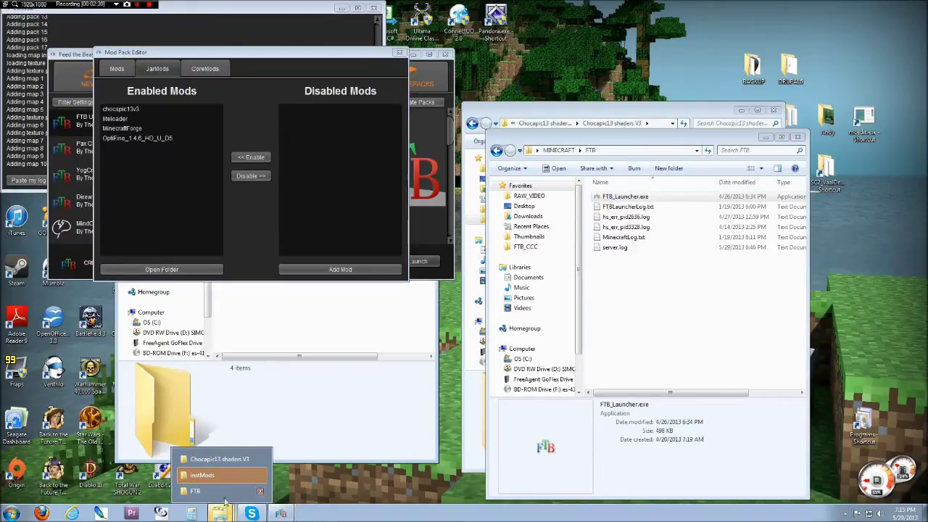
{"action": "left_click", "coordinate": [239, 494]}
{"action": "left_click_drag", "start_coordinate": [247, 102], "coordinate": [464, 146]}
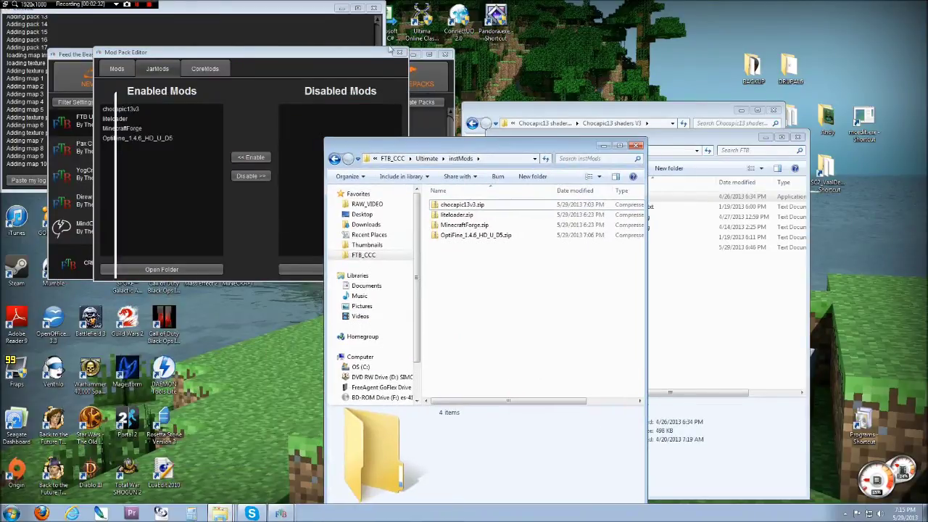
{"action": "left_click", "coordinate": [399, 52]}
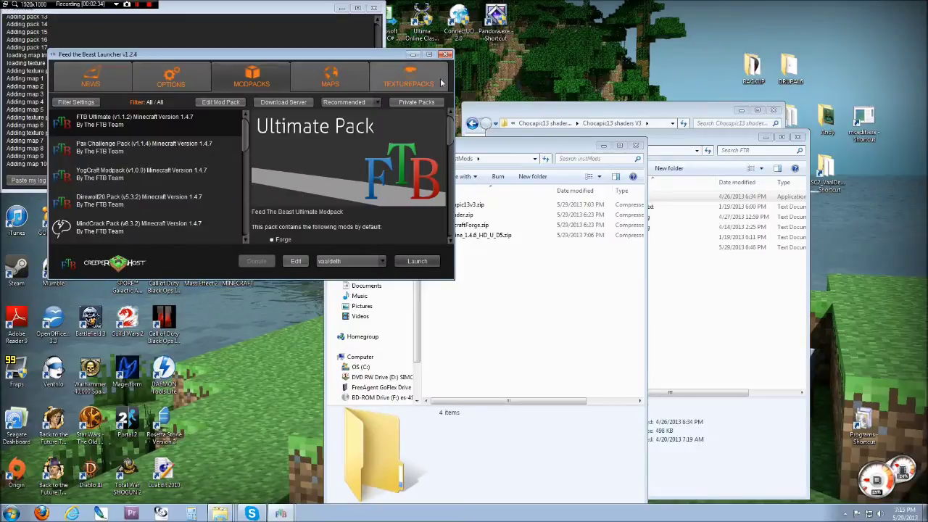
{"action": "left_click", "coordinate": [446, 54]}
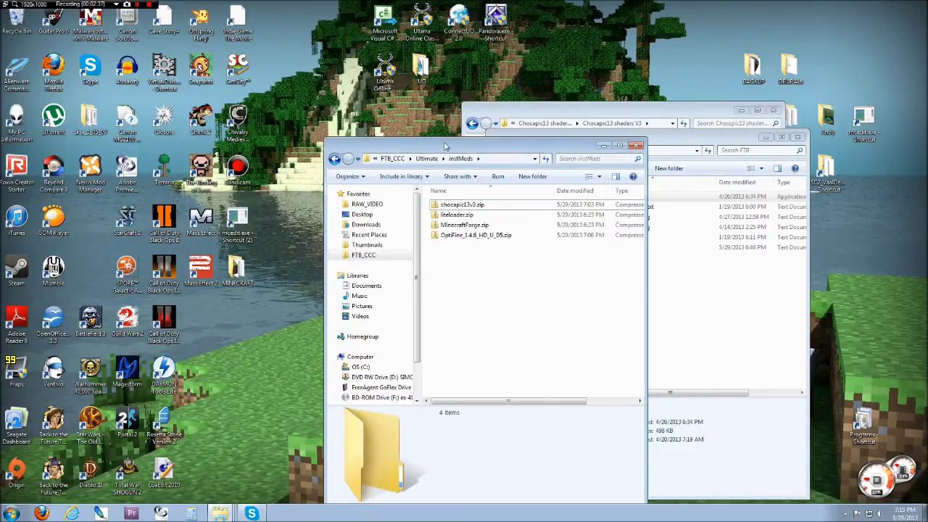
- Go up from instMods to the Ultimate folder and open its minecraft folder
{"action": "left_click_drag", "start_coordinate": [446, 146], "coordinate": [216, 118]}
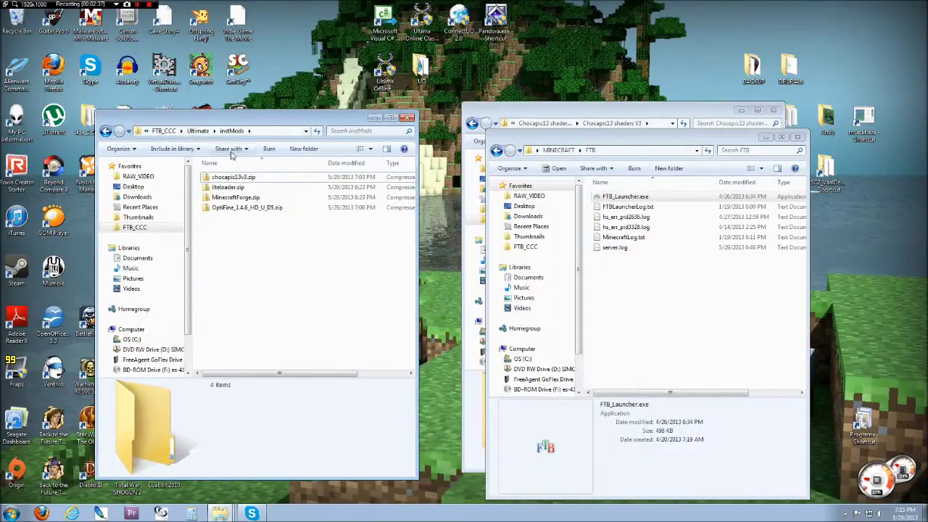
{"action": "left_click", "coordinate": [197, 132]}
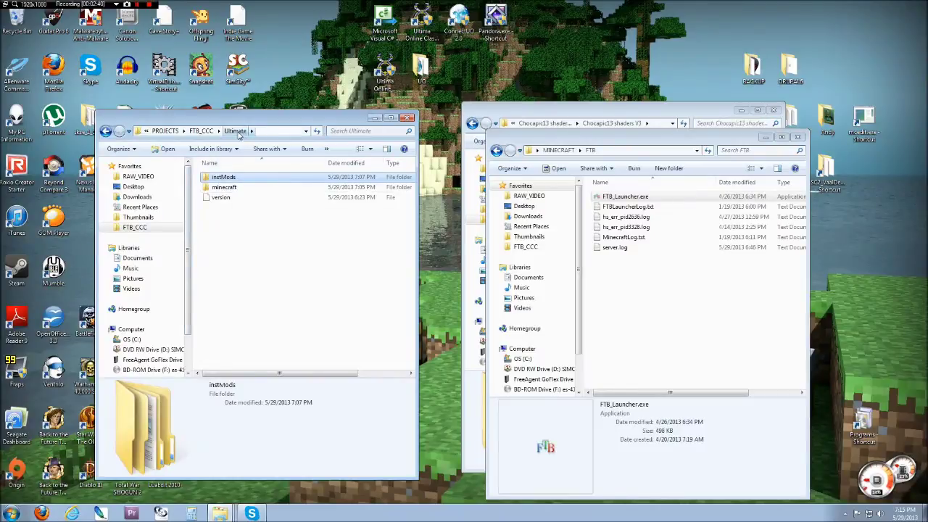
{"action": "double_click", "coordinate": [230, 187]}
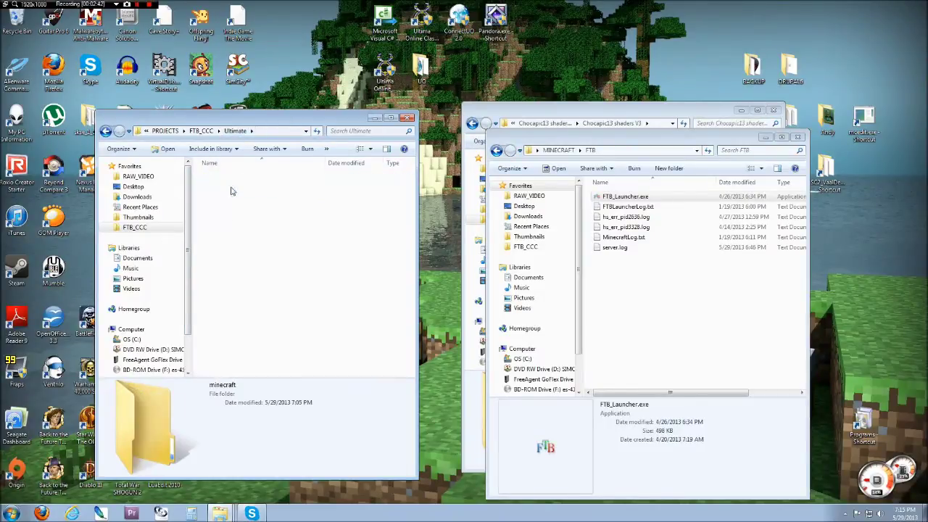
- Delete chocapic13v3.zip and OptiFine_1.4.6_HD_U_D5.zip from the Ultimate pack's instMods folder
{"action": "left_click", "coordinate": [203, 131]}
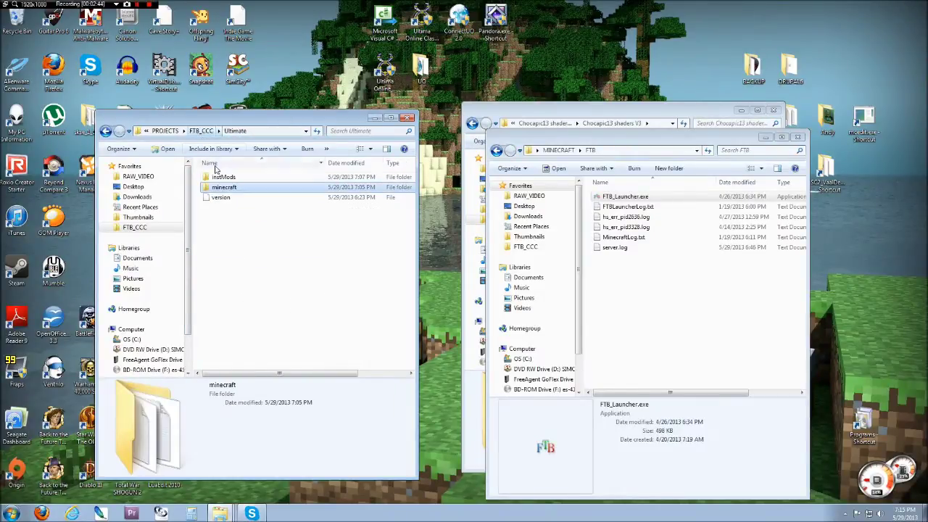
{"action": "double_click", "coordinate": [230, 178]}
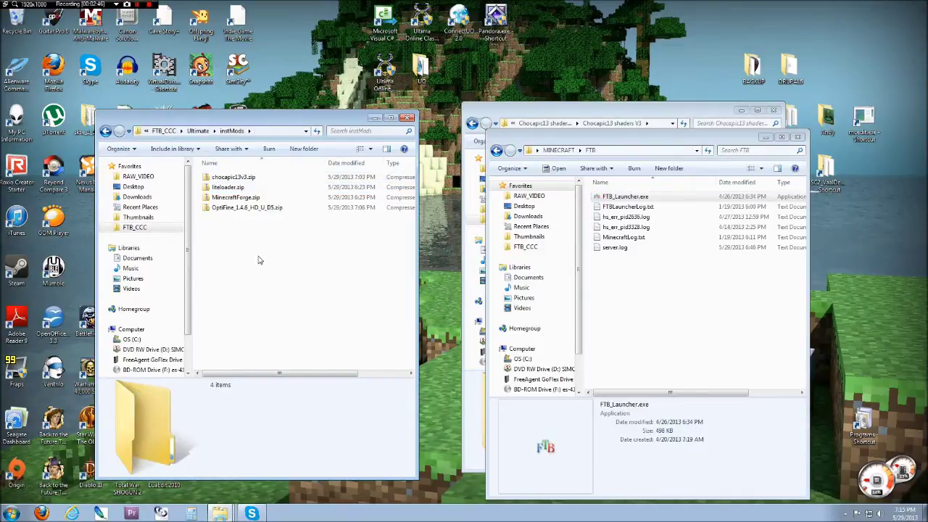
{"action": "left_click", "coordinate": [240, 176]}
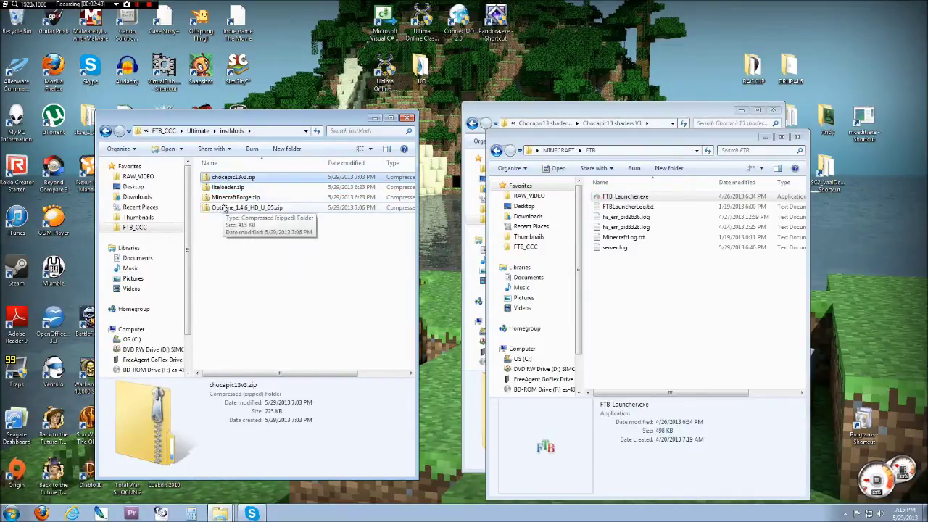
{"action": "left_click", "coordinate": [233, 210], "text": "ctrl"}
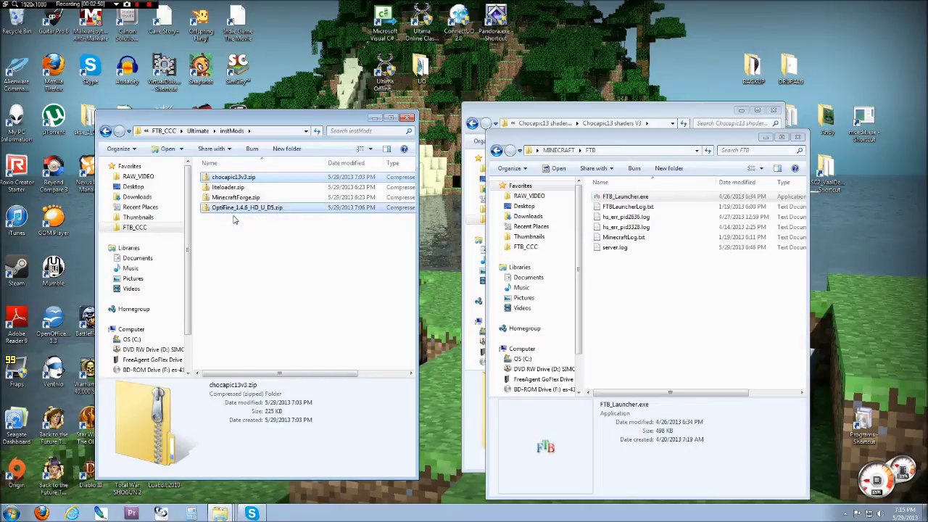
{"action": "key", "text": "Delete"}
{"action": "key", "text": "Return"}
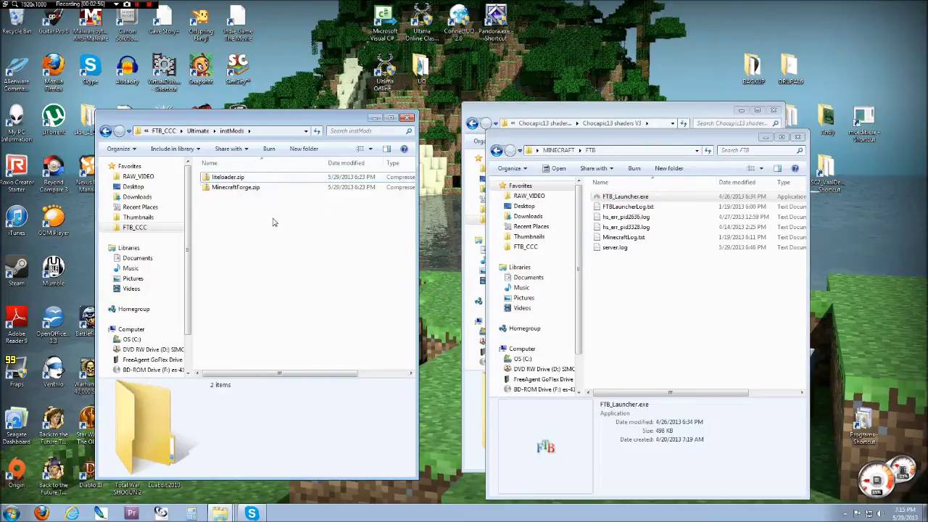
{"action": "left_click", "coordinate": [197, 130]}
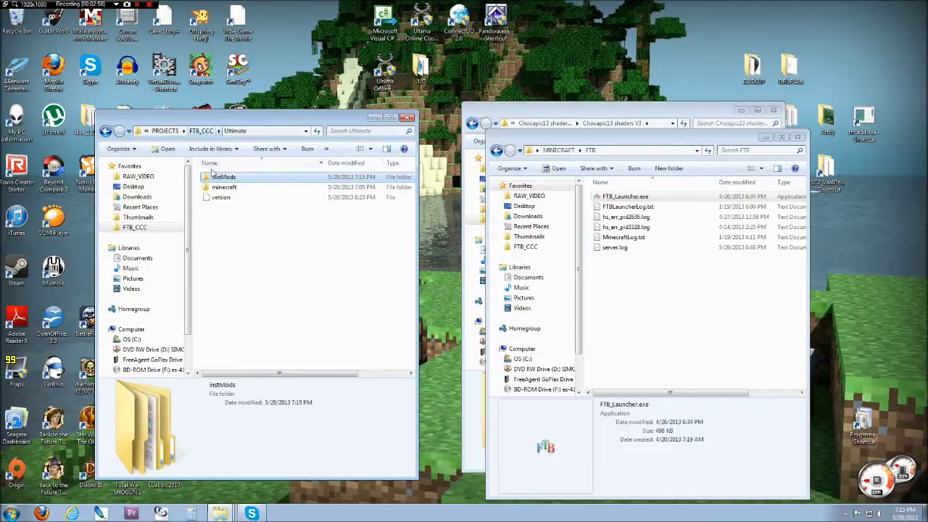
{"action": "double_click", "coordinate": [221, 178]}
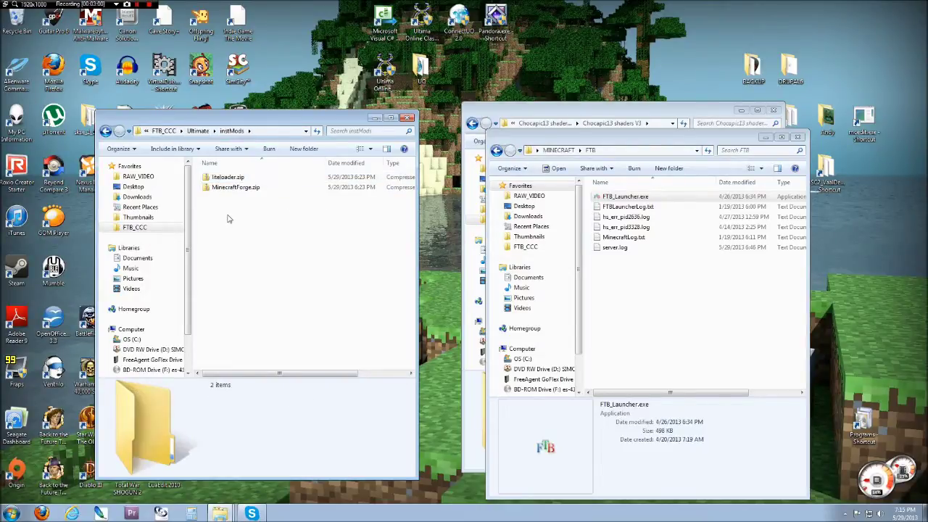
- Go up from the Chocapic13 shaders V3 folder through ShaderPacks to the 1_4_7 mods folder
{"action": "left_click", "coordinate": [599, 113]}
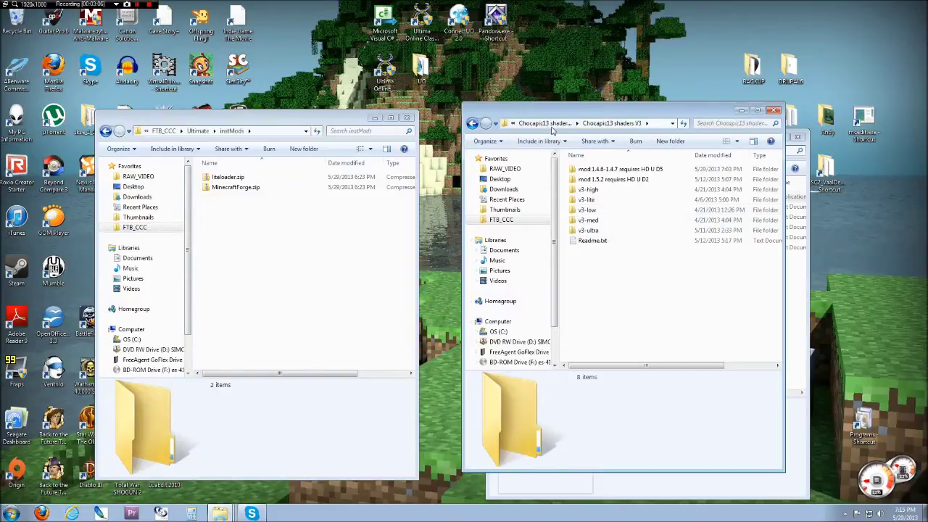
{"action": "left_click", "coordinate": [551, 125]}
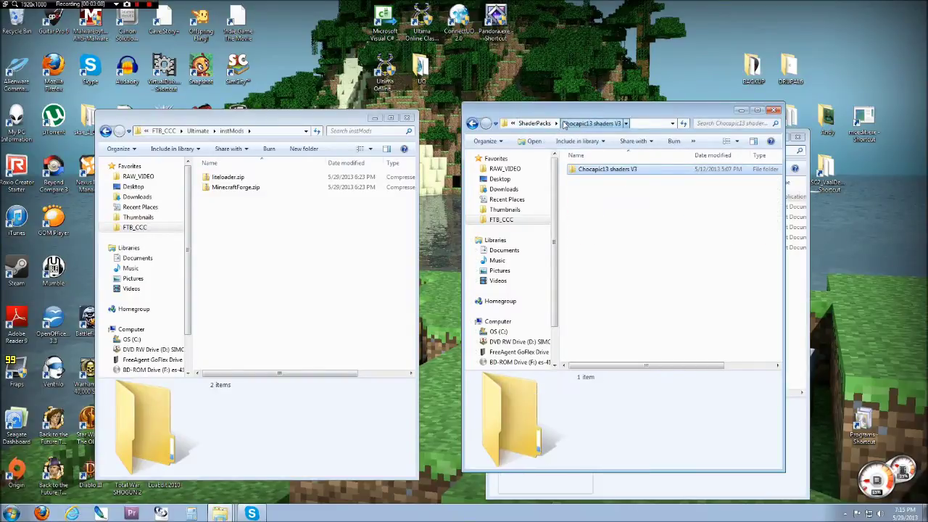
{"action": "left_click", "coordinate": [551, 124]}
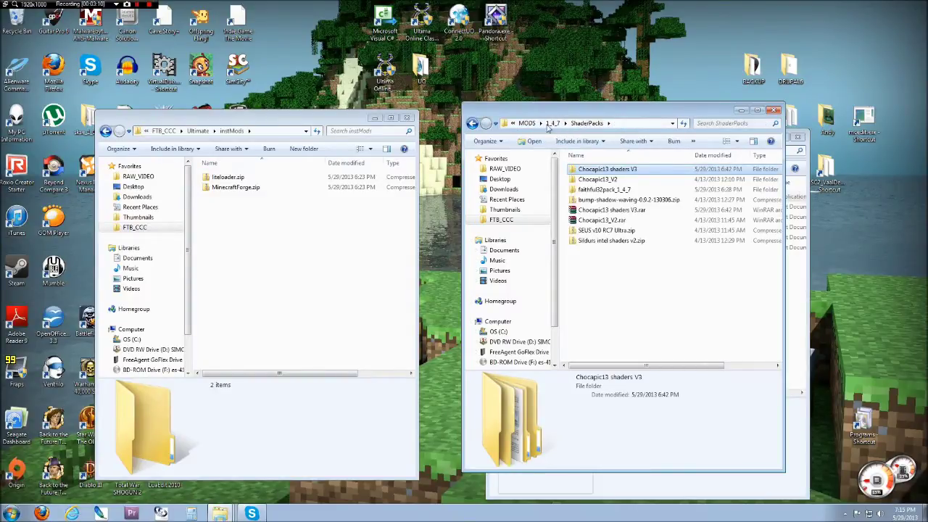
{"action": "left_click", "coordinate": [553, 125]}
{"action": "left_click", "coordinate": [608, 179]}
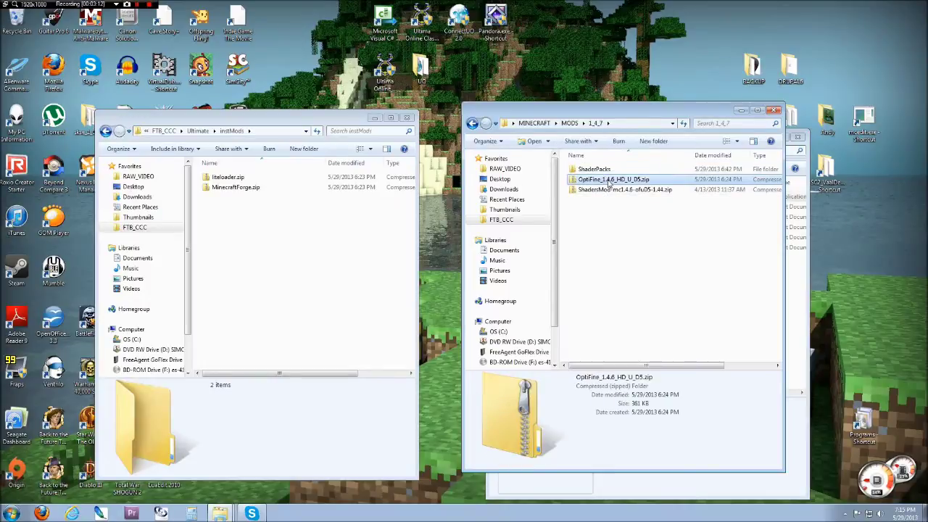
{"action": "left_click_drag", "start_coordinate": [608, 182], "coordinate": [239, 240]}
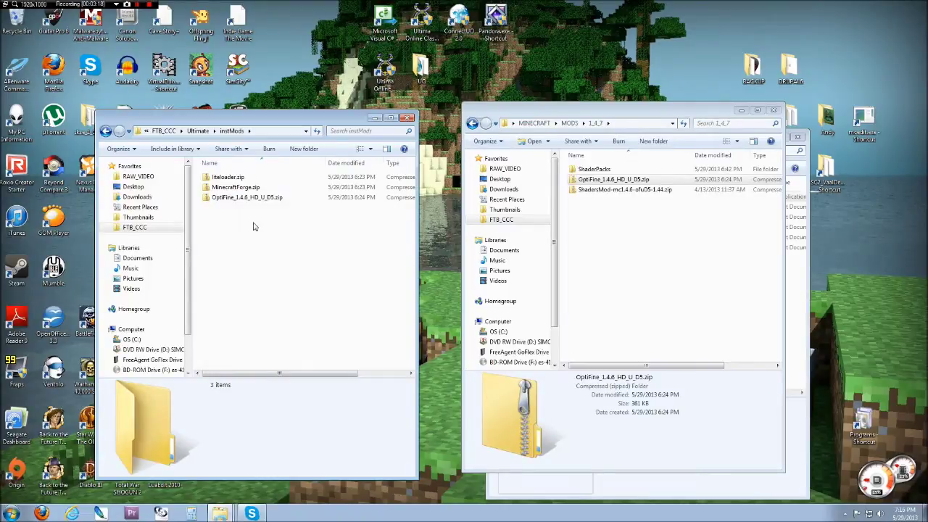
{"action": "left_click", "coordinate": [238, 202]}
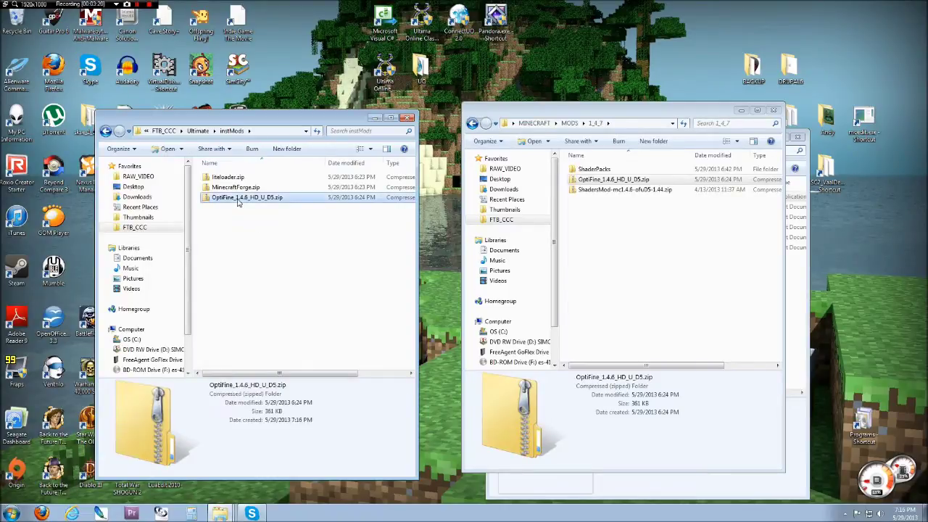
{"action": "key", "text": "Delete"}
{"action": "key", "text": "Return"}
- Extract OptiFine_1.4.6_HD_U_D5.zip and ShadersMod-mc1.4.6-ofuD5-1.44.zip in the 1_4_7 folder, each into its own folder
{"action": "left_click", "coordinate": [604, 196]}
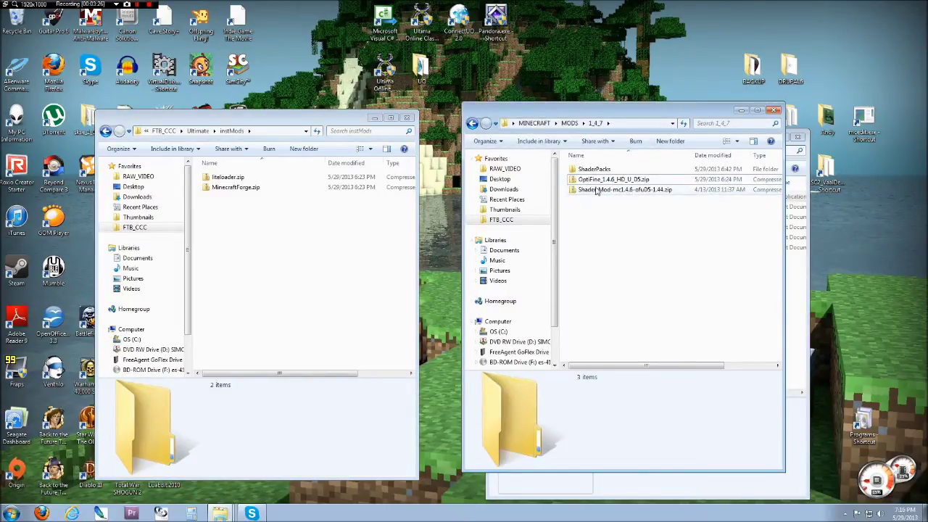
{"action": "left_click", "coordinate": [596, 181]}
{"action": "right_click", "coordinate": [596, 181]}
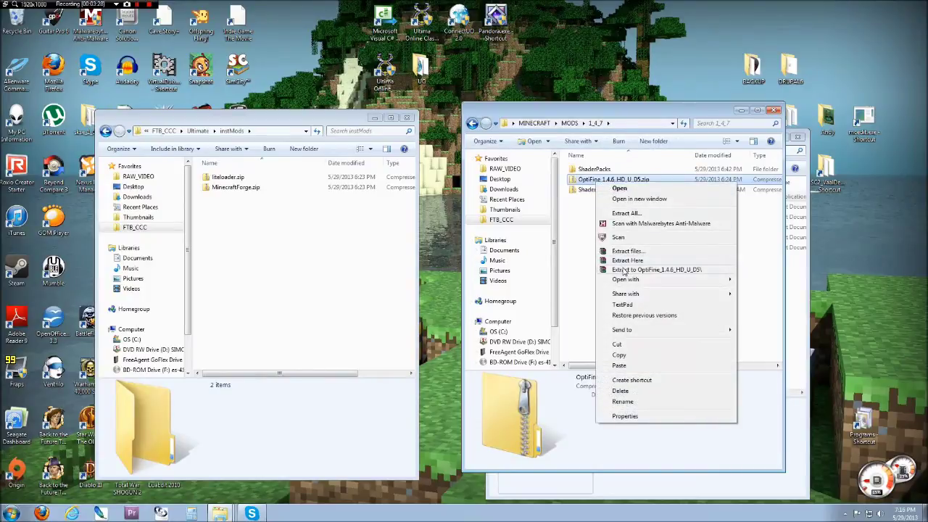
{"action": "left_click", "coordinate": [594, 194]}
{"action": "right_click", "coordinate": [603, 190]}
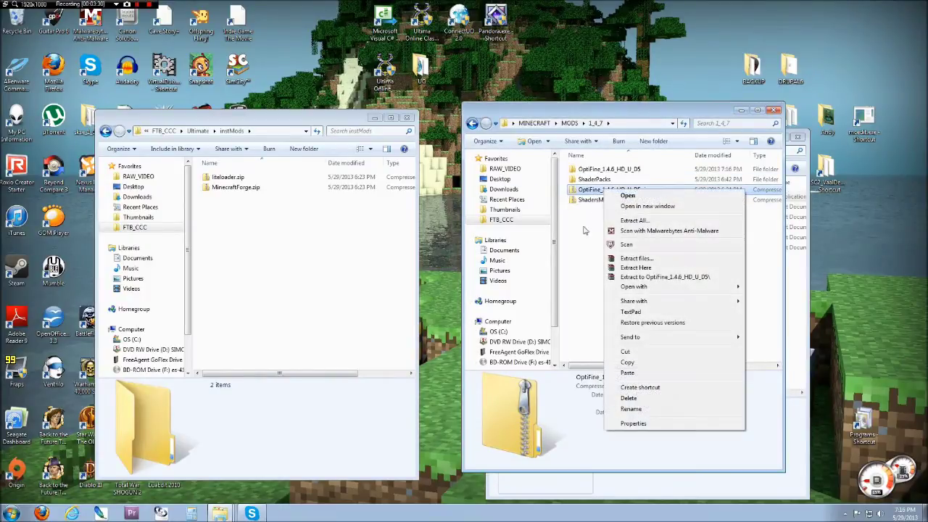
{"action": "left_click", "coordinate": [594, 200]}
{"action": "right_click", "coordinate": [594, 200]}
{"action": "left_click", "coordinate": [630, 290]}
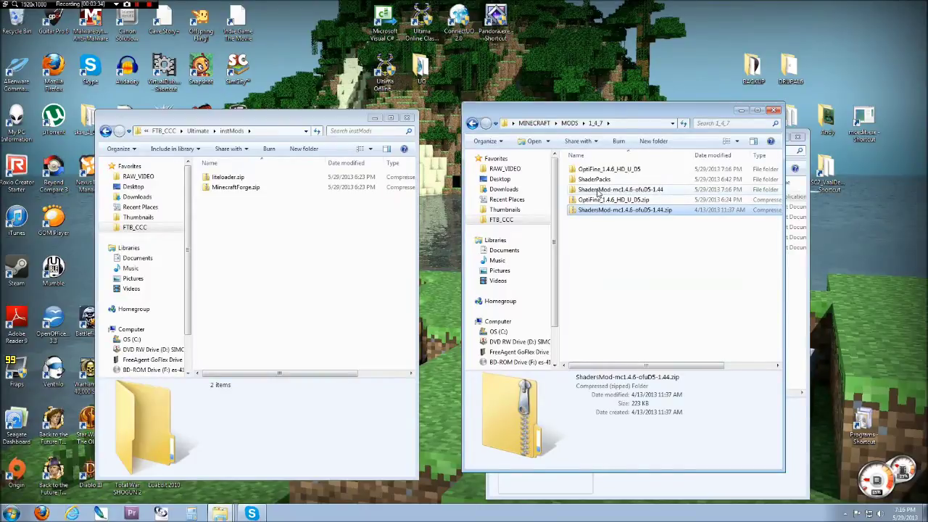
- Copy everything from the extracted ShadersMod folder into the extracted OptiFine_1.4.6_HD_U_D5 folder, replacing all files with matching names
{"action": "double_click", "coordinate": [599, 189]}
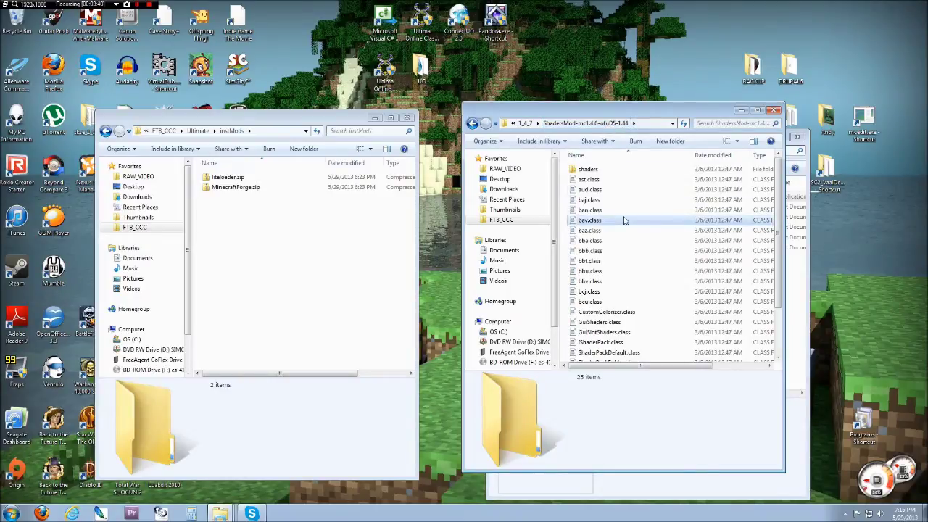
{"action": "key", "text": "ctrl+a"}
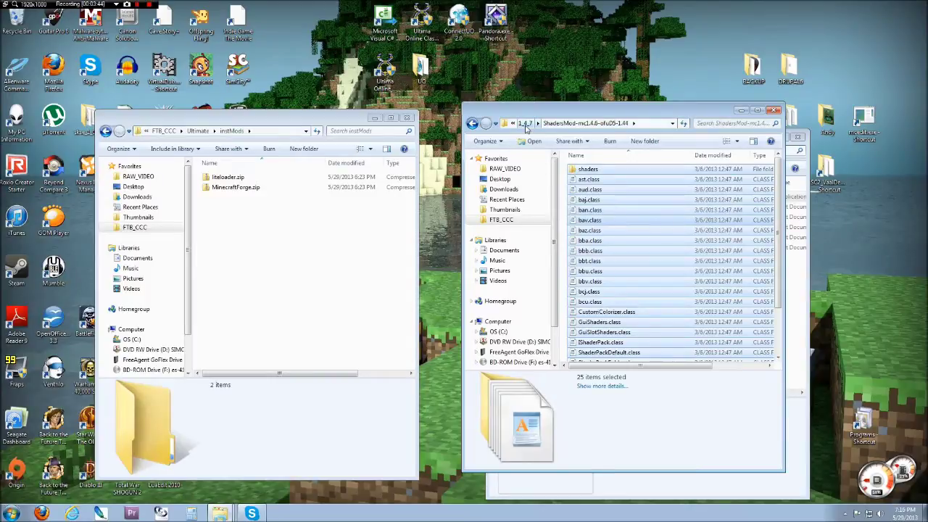
{"action": "left_click", "coordinate": [525, 123]}
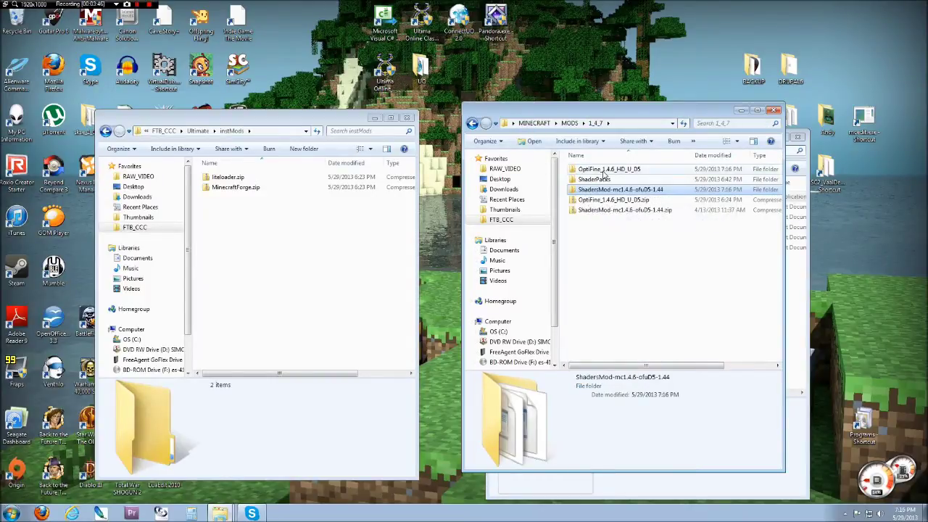
{"action": "left_click", "coordinate": [599, 169]}
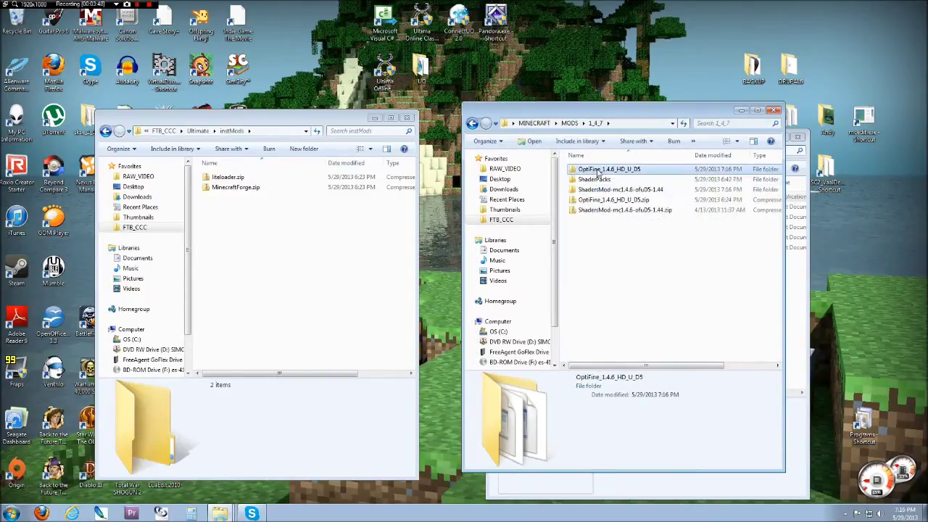
{"action": "double_click", "coordinate": [599, 169]}
{"action": "key", "text": "ctrl+v"}
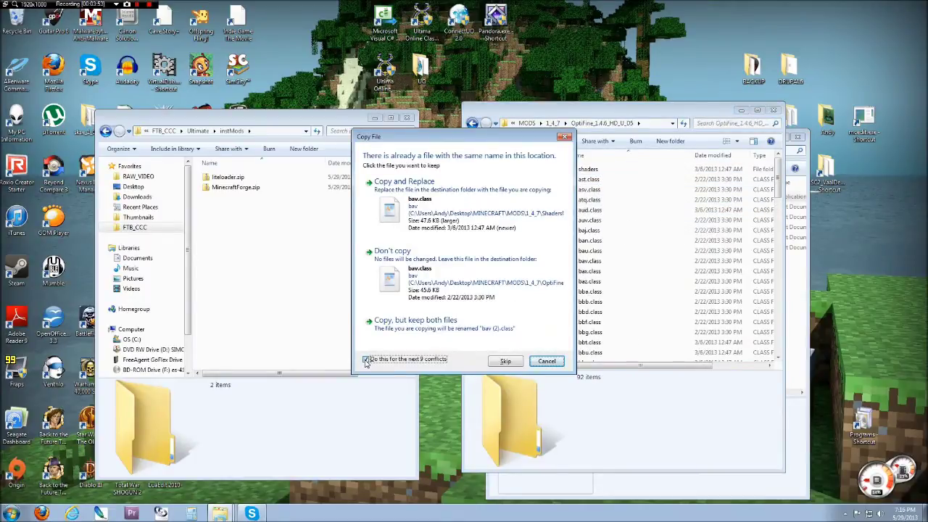
{"action": "left_click", "coordinate": [439, 201]}
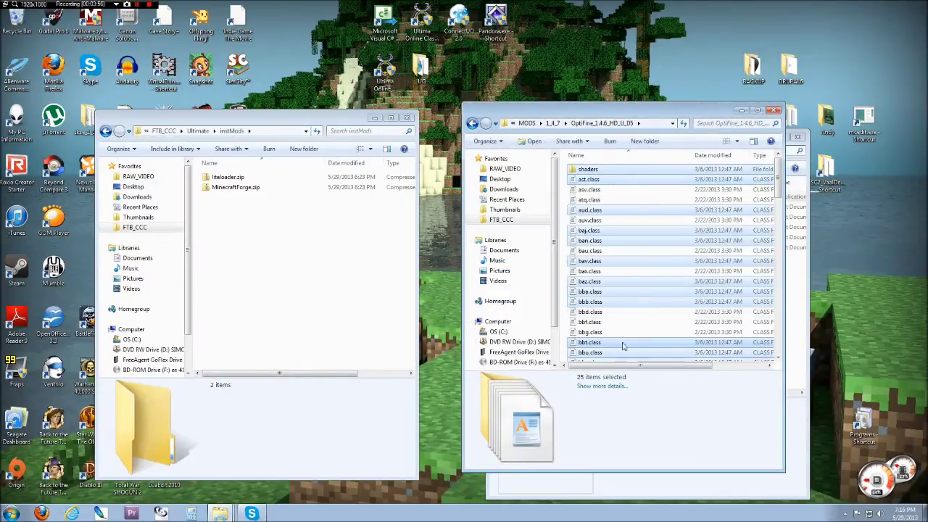
{"action": "scroll", "coordinate": [638, 257], "scroll_direction": "down", "scroll_amount": 8}
{"action": "scroll", "coordinate": [637, 257], "scroll_direction": "down", "scroll_amount": 6}
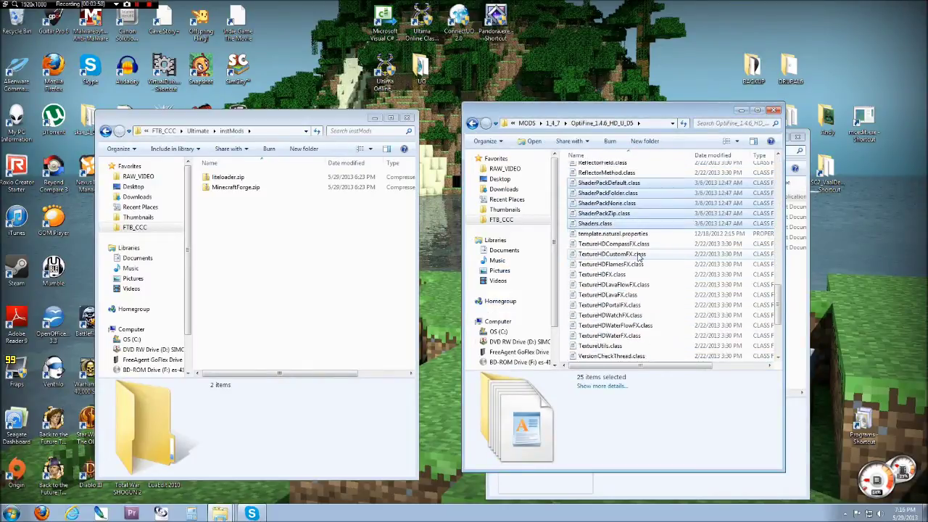
{"action": "scroll", "coordinate": [641, 257], "scroll_direction": "up", "scroll_amount": 15}
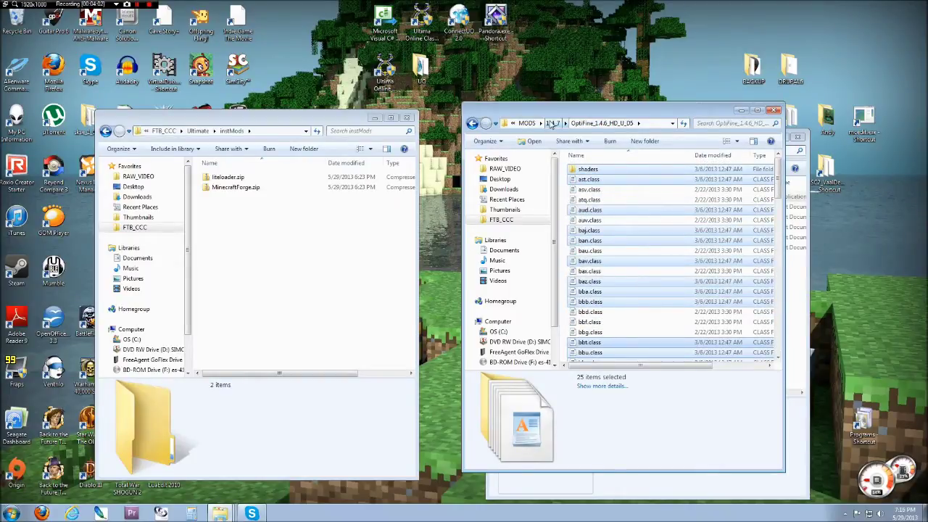
{"action": "left_click", "coordinate": [608, 251]}
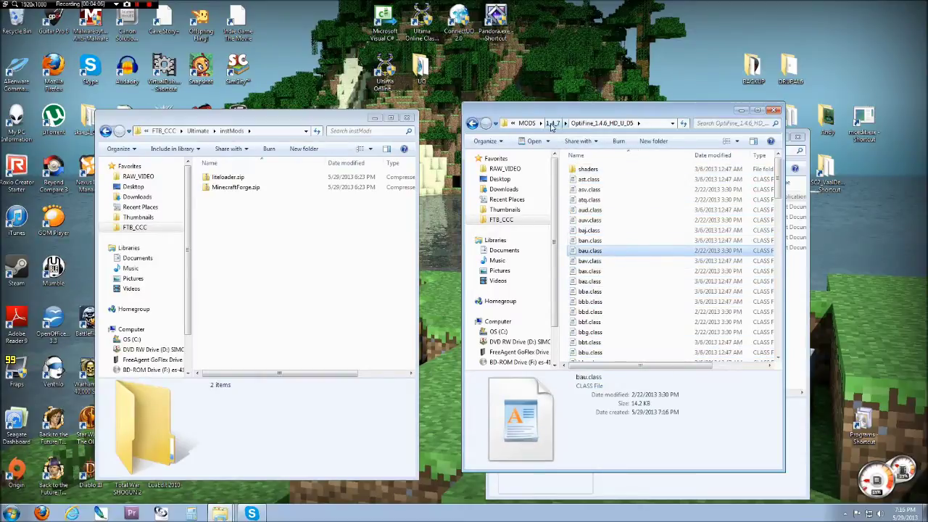
- Pack all contents of the OptiFine_1.4.6_HD_U_D5 folder into a ZIP archive named OptiFine_1.4.6_HD_U_D5.zip
{"action": "left_click", "coordinate": [552, 125]}
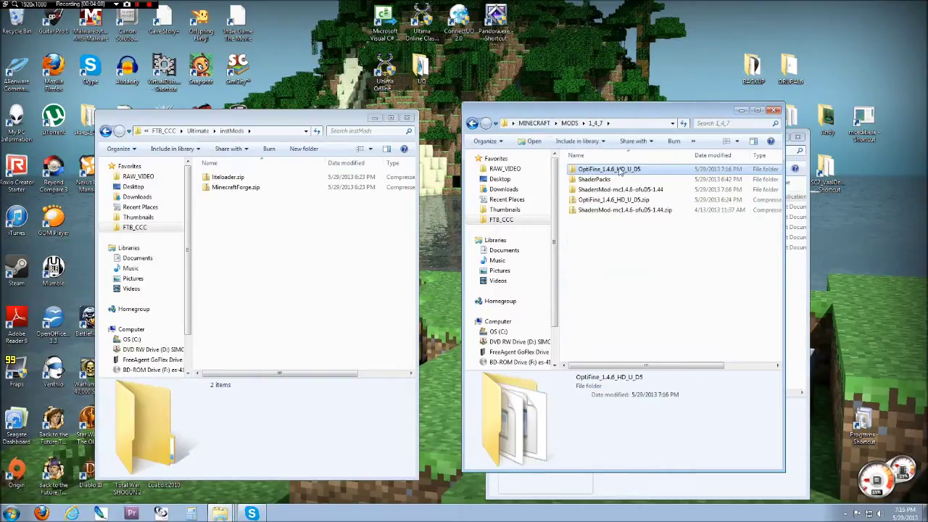
{"action": "double_click", "coordinate": [599, 171]}
{"action": "left_click", "coordinate": [613, 211]}
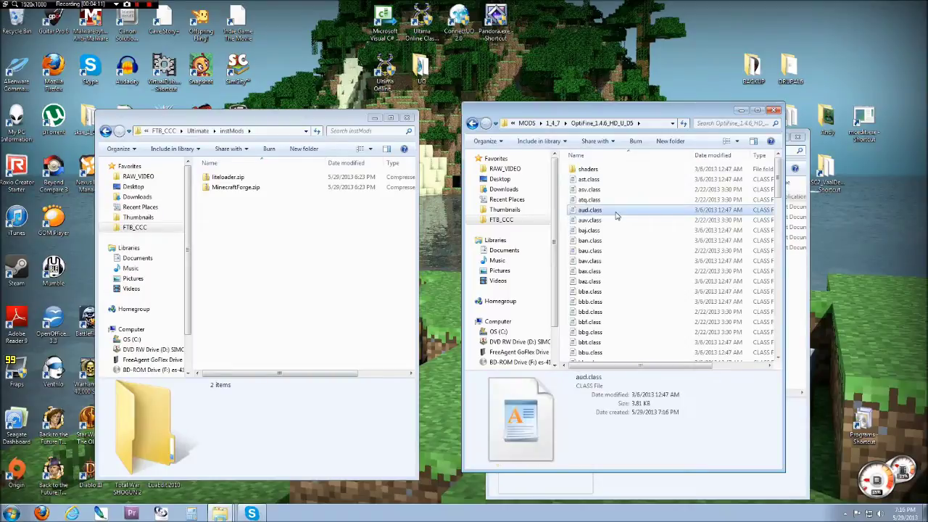
{"action": "key", "text": "ctrl+a"}
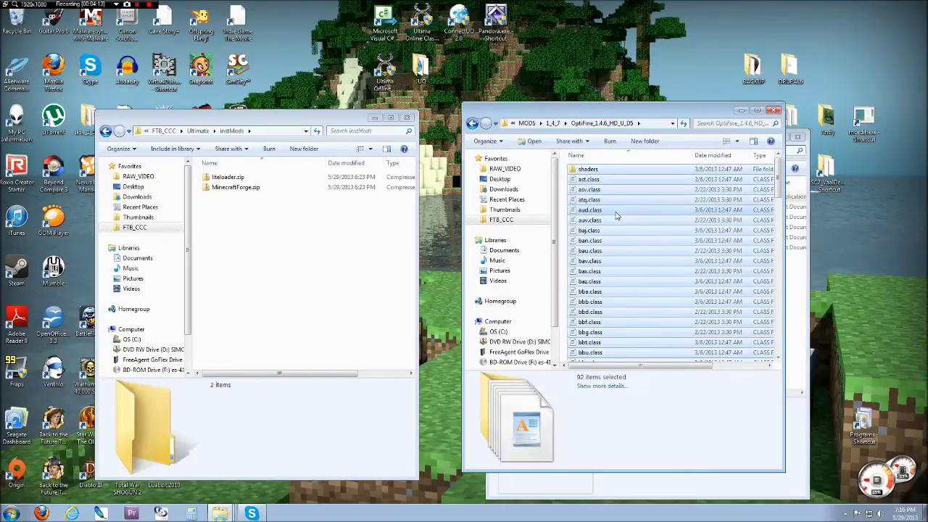
{"action": "right_click", "coordinate": [616, 215]}
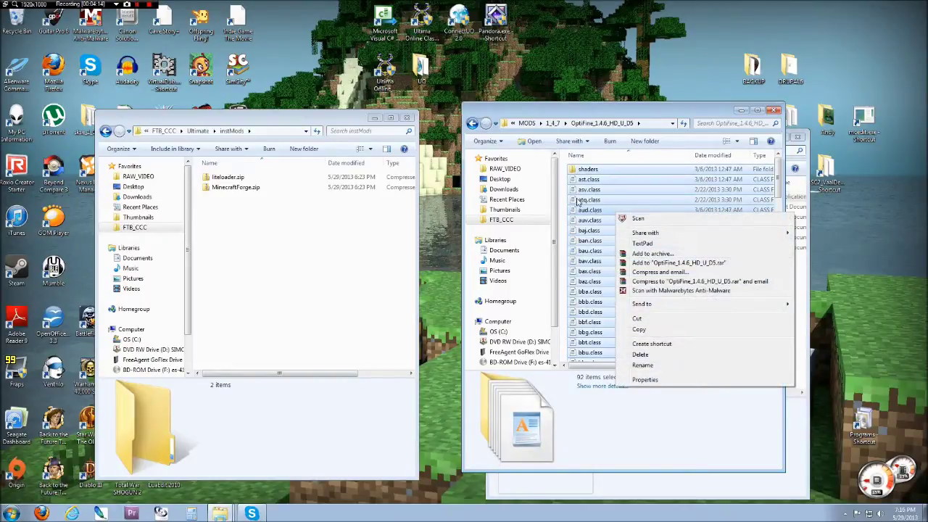
{"action": "left_click", "coordinate": [668, 257]}
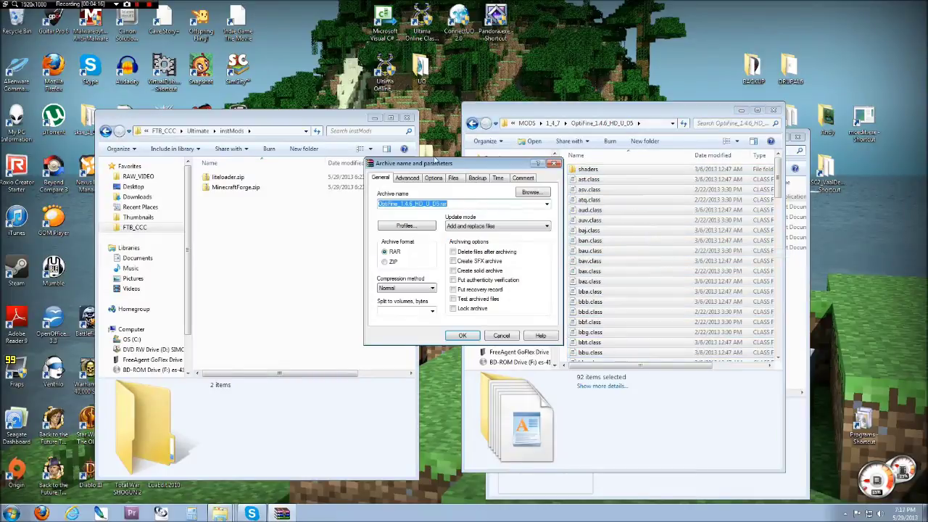
{"action": "left_click", "coordinate": [389, 263]}
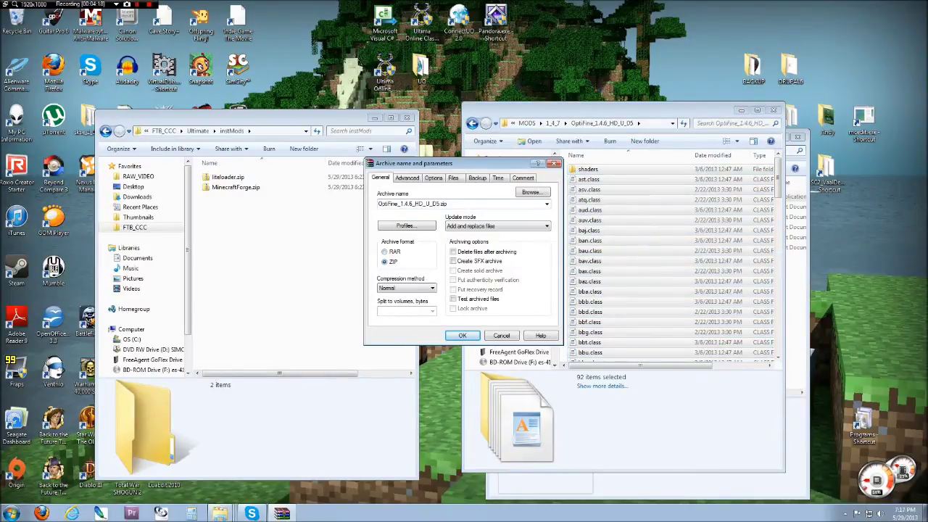
{"action": "left_click", "coordinate": [464, 335]}
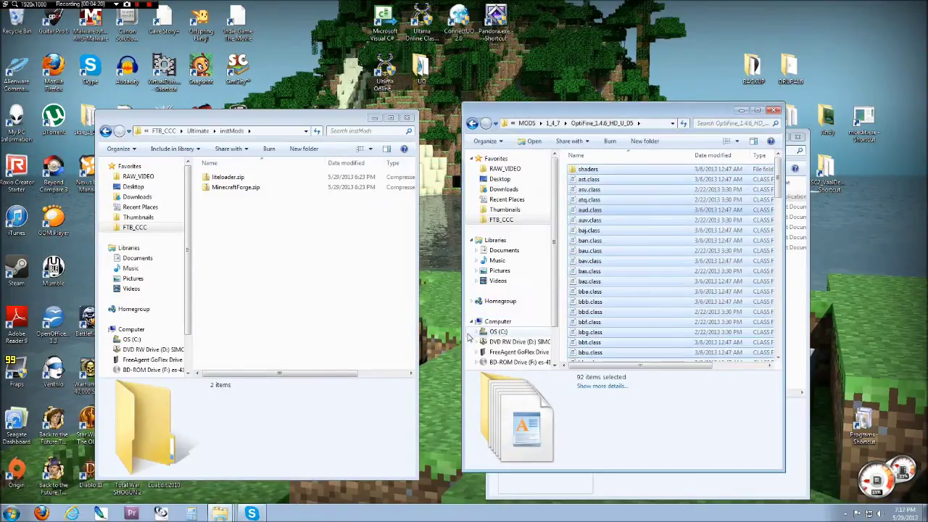
- Find the new OptiFine_1.4.6_HD_U_D5.zip among the folder's files, check its contents, and return to the containing folder
{"action": "scroll", "coordinate": [626, 228], "scroll_direction": "down", "scroll_amount": 6}
{"action": "scroll", "coordinate": [626, 231], "scroll_direction": "down", "scroll_amount": 12}
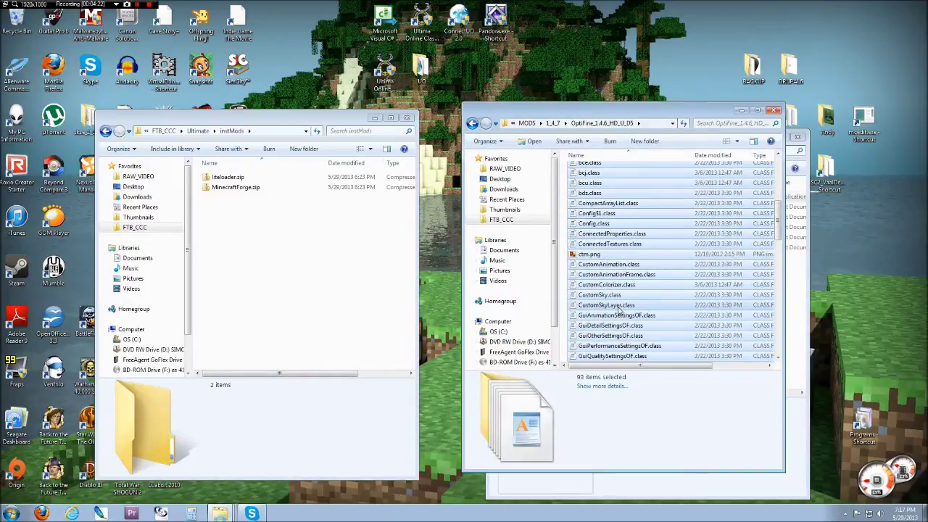
{"action": "left_click", "coordinate": [612, 294]}
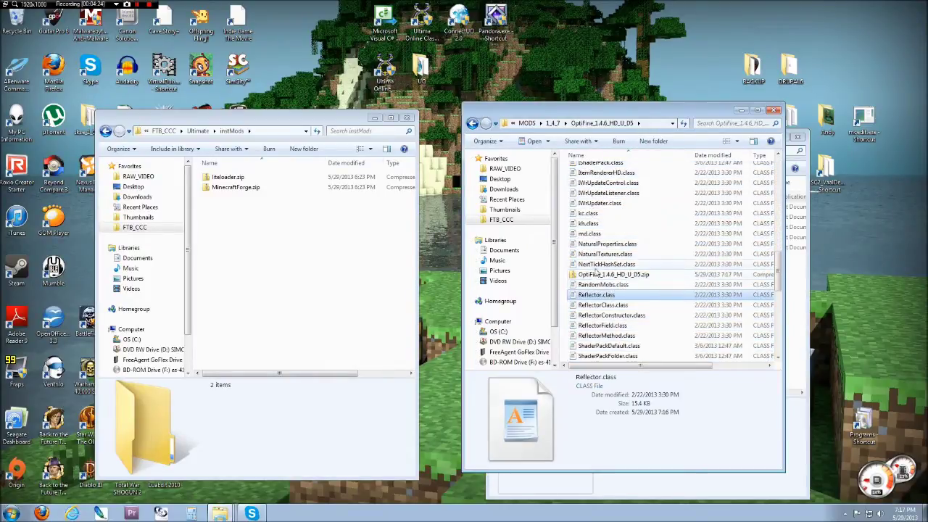
{"action": "left_click", "coordinate": [611, 275]}
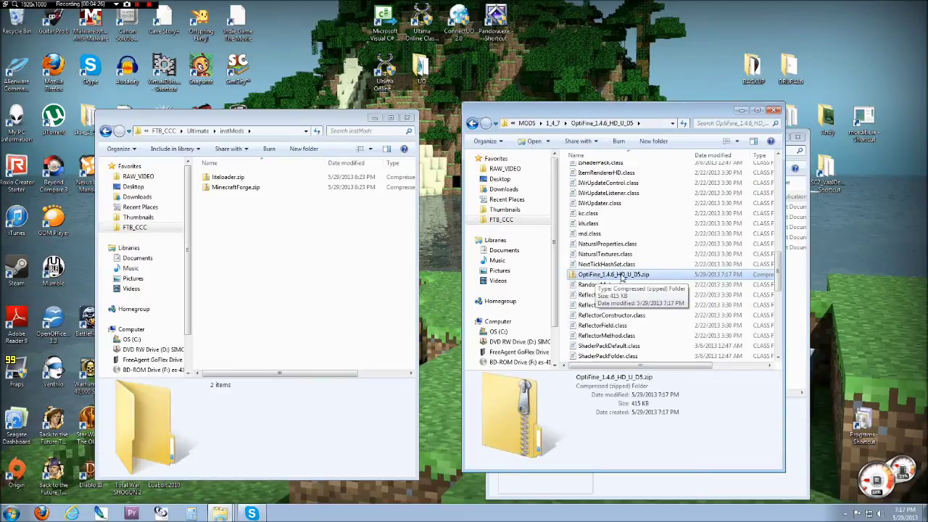
{"action": "double_click", "coordinate": [621, 276]}
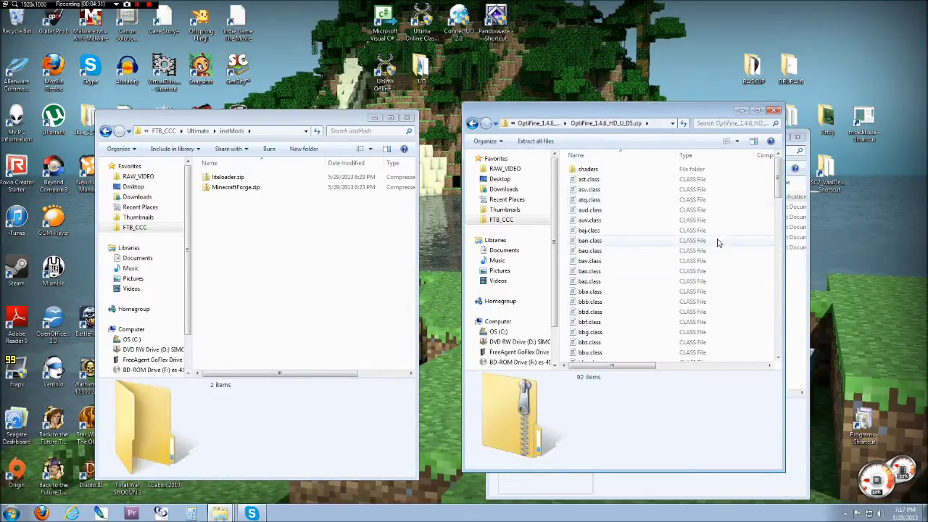
{"action": "key", "text": "BackSpace"}
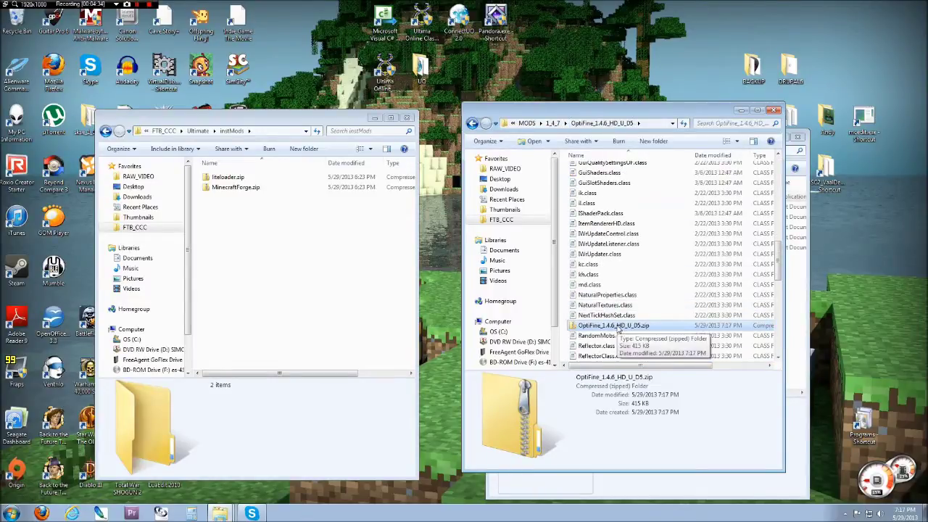
- Move OptiFine_1.4.6_HD_U_D5.zip into the Ultimate pack's instMods folder
{"action": "left_click_drag", "start_coordinate": [617, 330], "coordinate": [271, 256]}
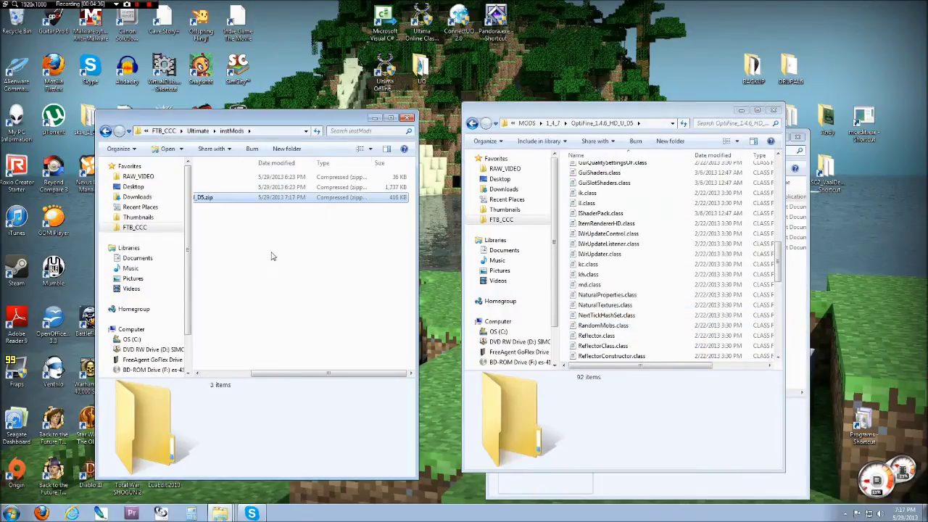
{"action": "left_click_drag", "start_coordinate": [302, 374], "coordinate": [253, 374]}
{"action": "left_click", "coordinate": [252, 250]}
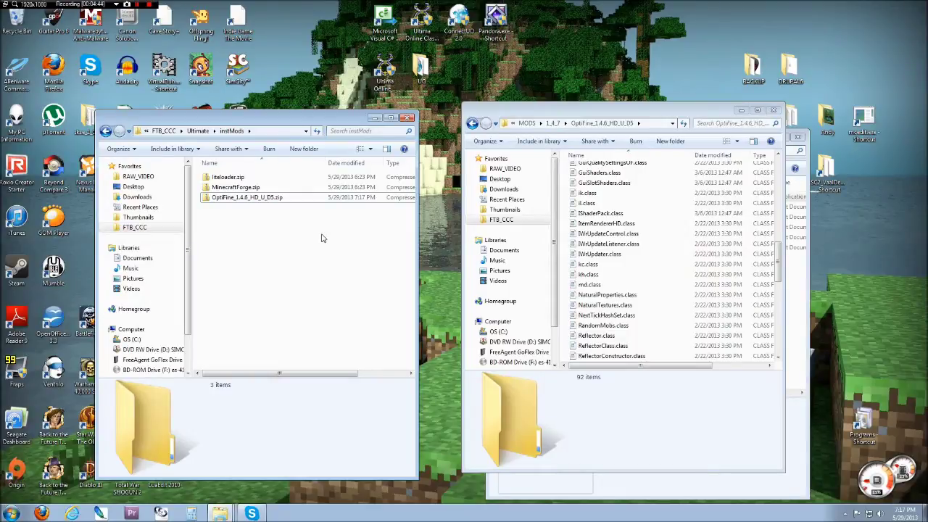
- Go up to the 1_4_7 folder and, within ShaderPacks, open the inner Chocapic13 shaders V3 folder
{"action": "left_click", "coordinate": [555, 127]}
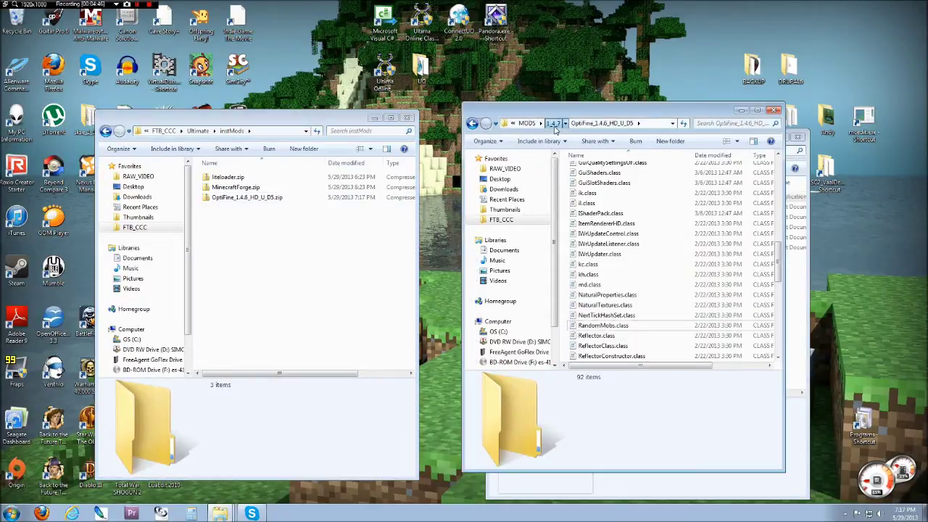
{"action": "left_click", "coordinate": [596, 179]}
{"action": "double_click", "coordinate": [599, 178]}
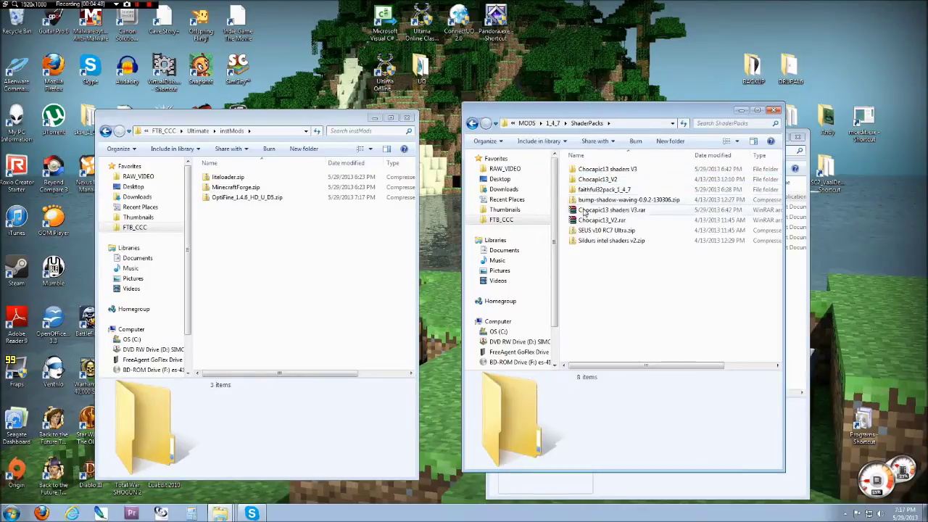
{"action": "double_click", "coordinate": [599, 170]}
{"action": "double_click", "coordinate": [600, 170]}
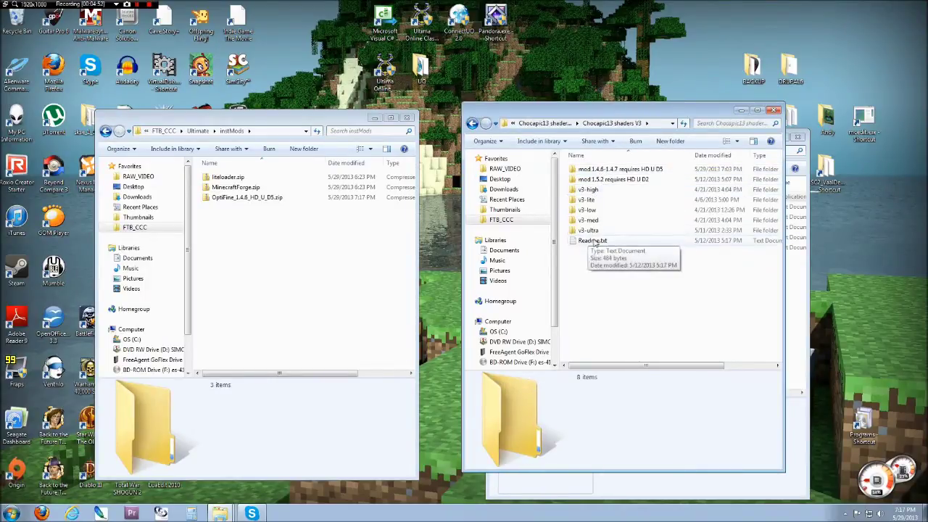
- Copy the v3-high, v3-low and v3-med folders from Chocapic13 shaders V3 and go back up to ShaderPacks
{"action": "left_click", "coordinate": [588, 189]}
{"action": "left_click", "coordinate": [587, 231], "text": "shift"}
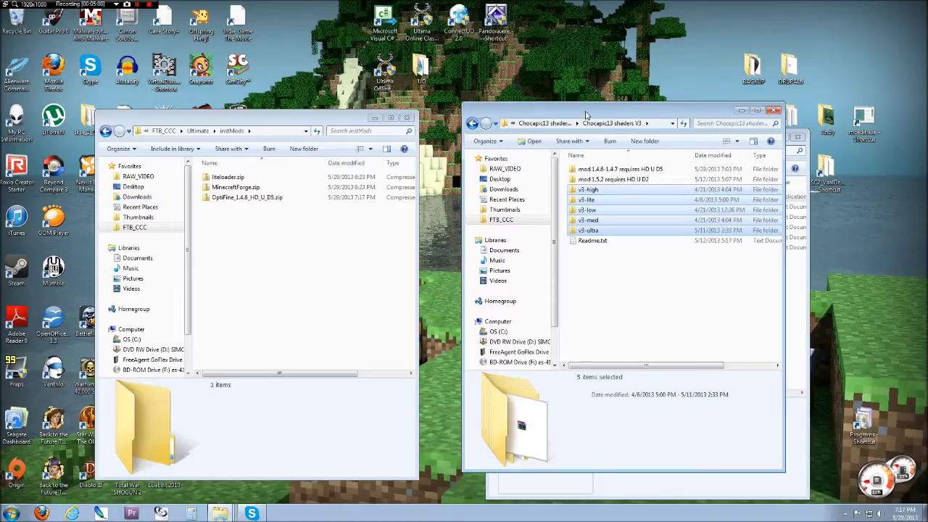
{"action": "left_click", "coordinate": [616, 218]}
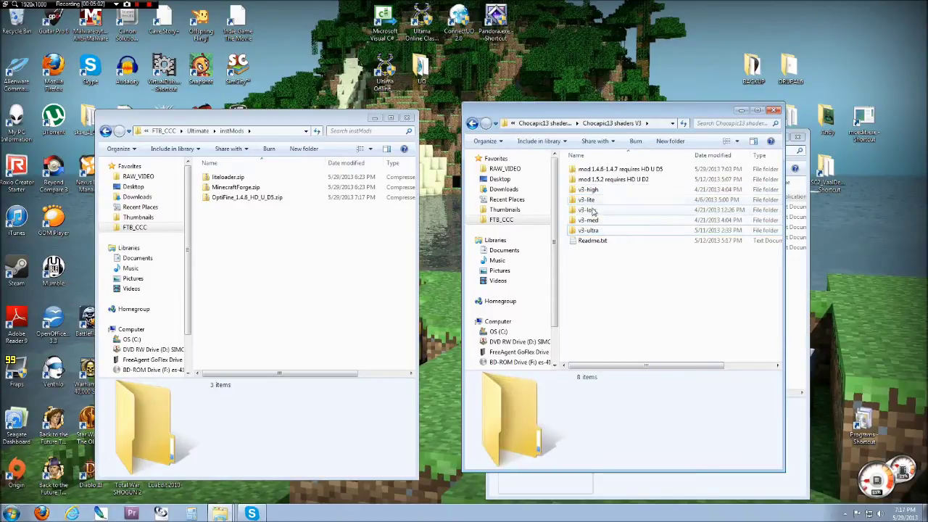
{"action": "left_click", "coordinate": [588, 189], "text": "ctrl"}
{"action": "left_click", "coordinate": [587, 209], "text": "ctrl"}
{"action": "left_click", "coordinate": [589, 220], "text": "ctrl"}
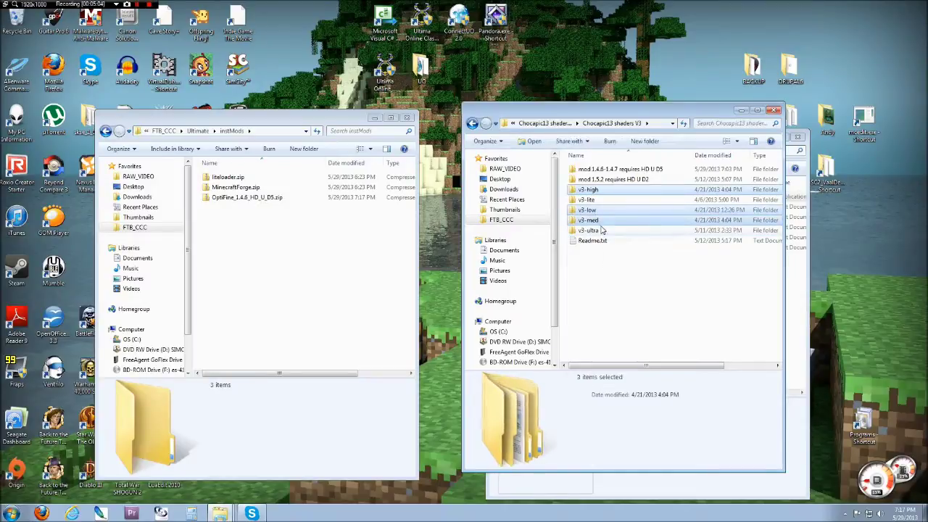
{"action": "left_click", "coordinate": [540, 124]}
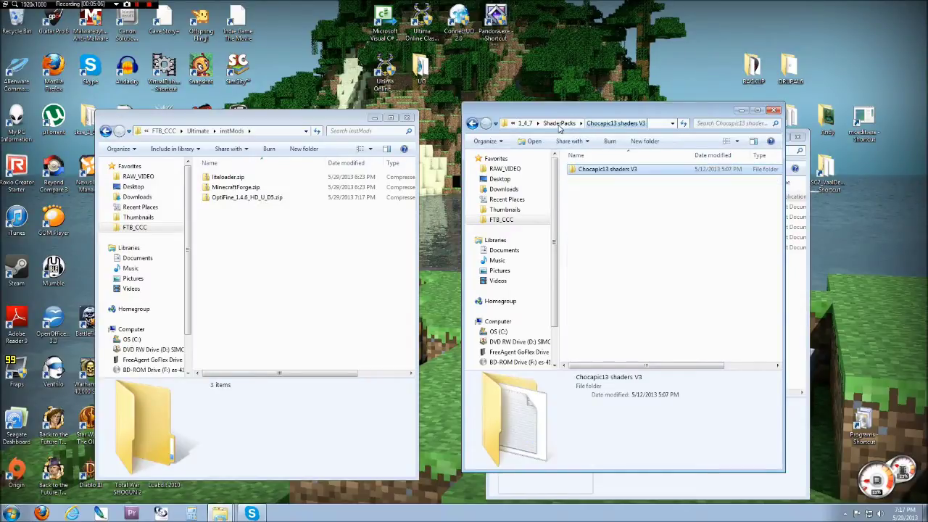
{"action": "left_click", "coordinate": [535, 124]}
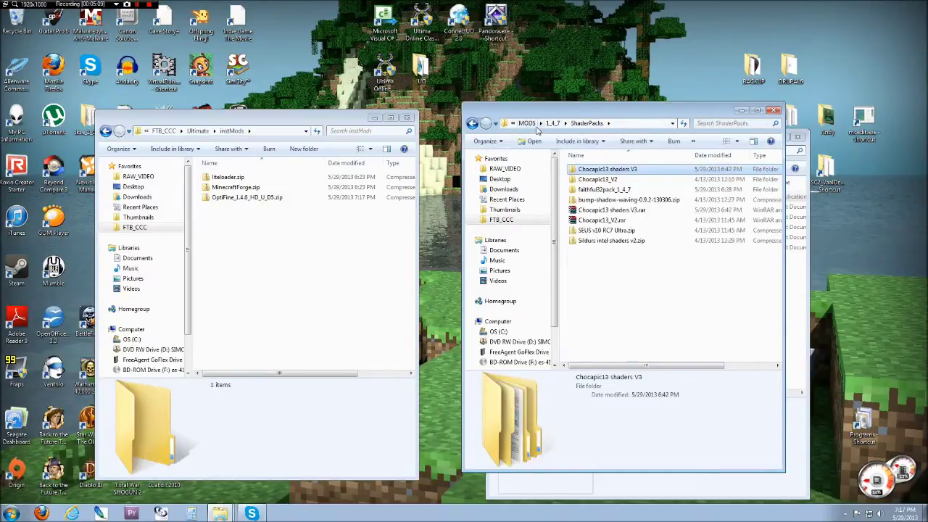
- Open the shaderpacks folder inside Ultimate's minecraft folder and try to paste the copied v3-high, v3-low and v3-med folders there
{"action": "left_click", "coordinate": [206, 123]}
{"action": "left_click", "coordinate": [197, 132]}
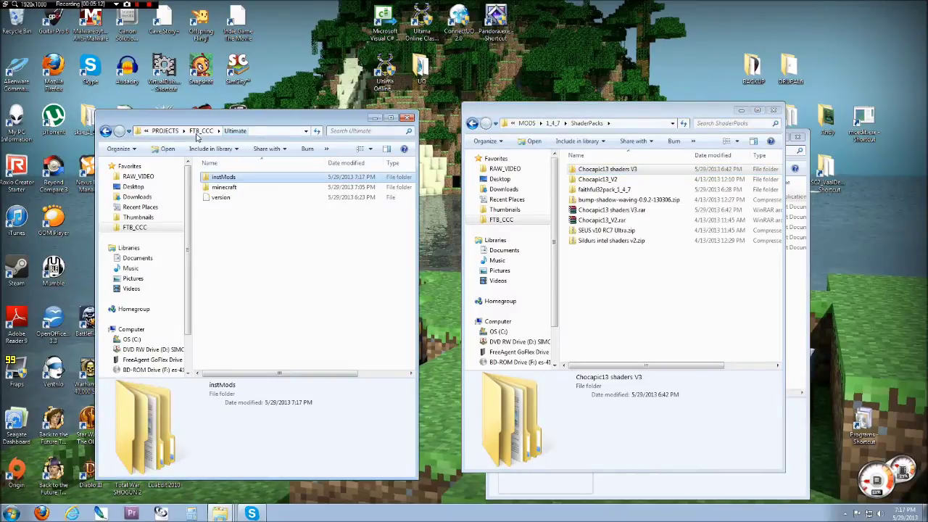
{"action": "double_click", "coordinate": [225, 187]}
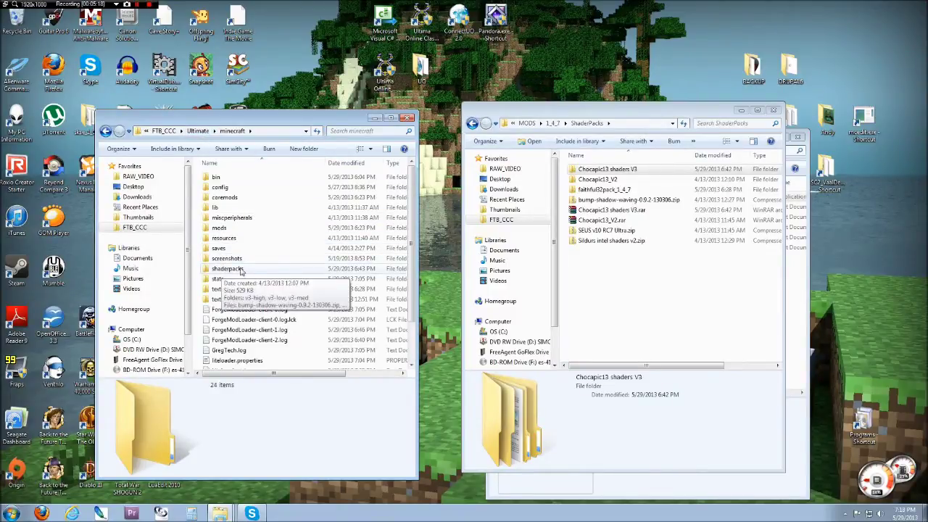
{"action": "left_click", "coordinate": [230, 269]}
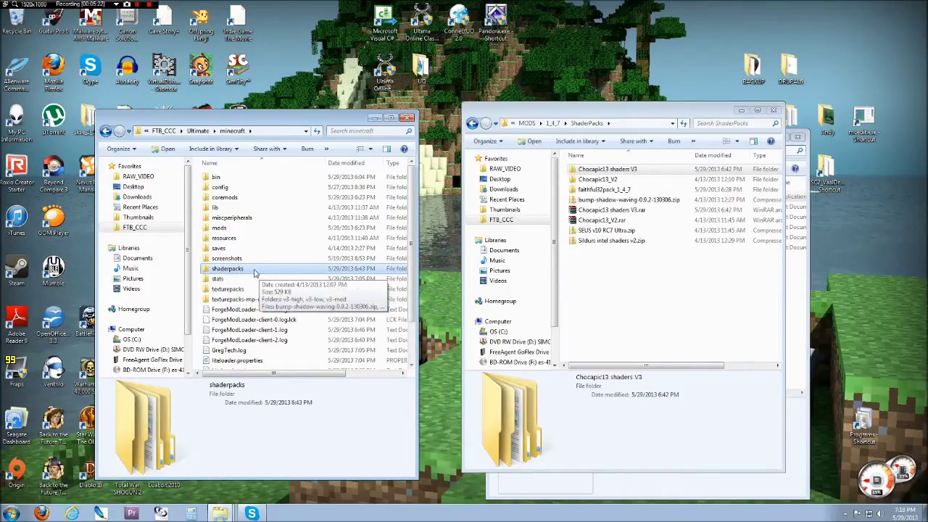
{"action": "double_click", "coordinate": [254, 272]}
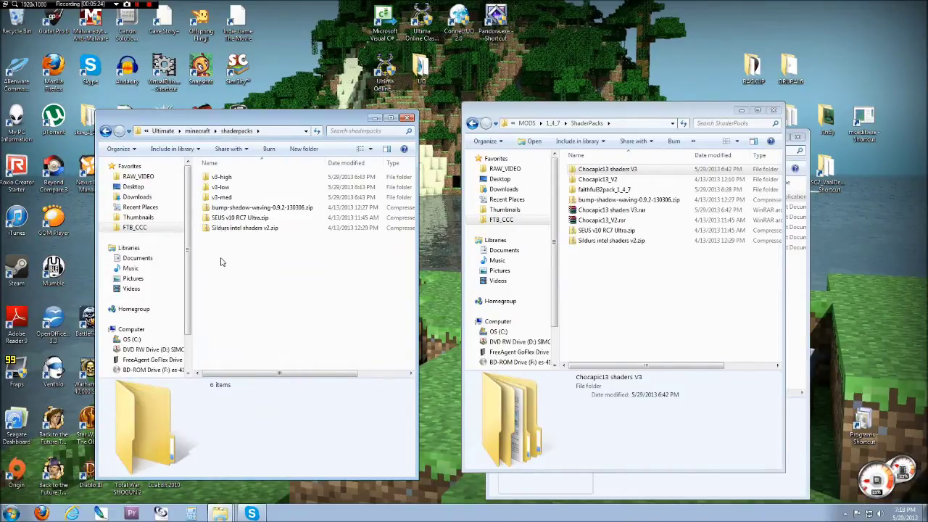
{"action": "key", "text": "ctrl+v"}
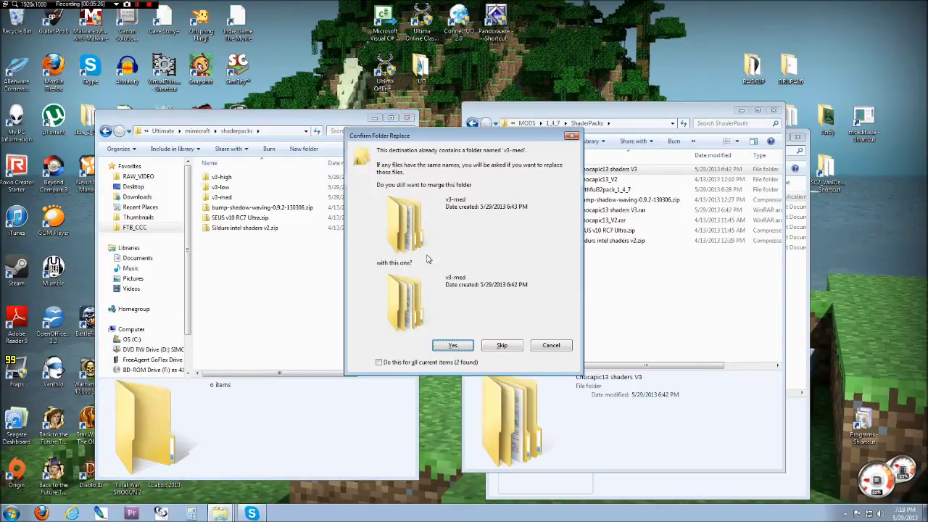
{"action": "left_click", "coordinate": [549, 345]}
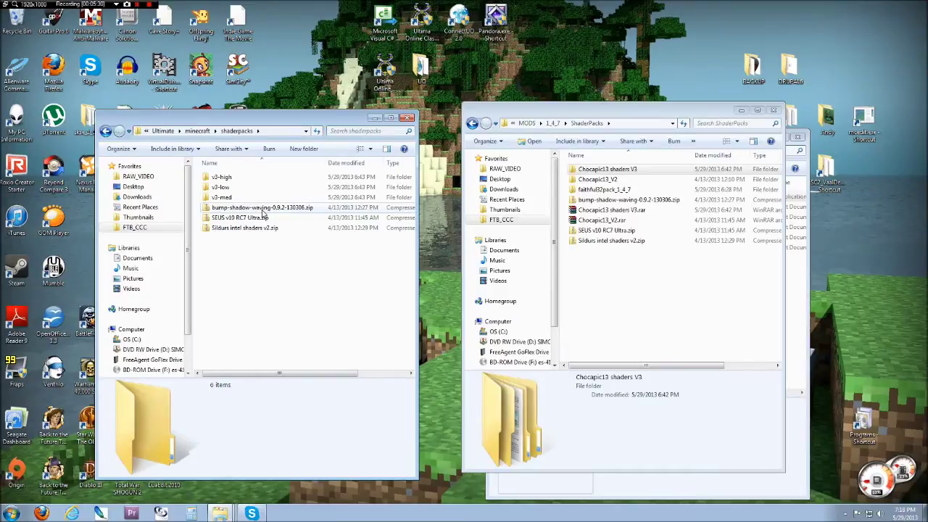
- Examine the folder structure inside bump-shadow-waving-0.9.2-130306.zip and inside the v3-high shader folder
{"action": "left_click", "coordinate": [228, 180]}
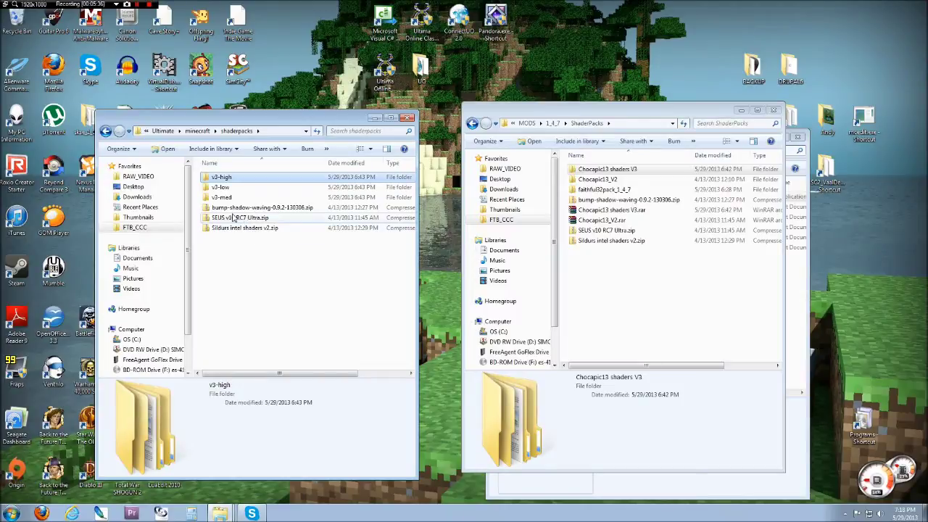
{"action": "double_click", "coordinate": [232, 209]}
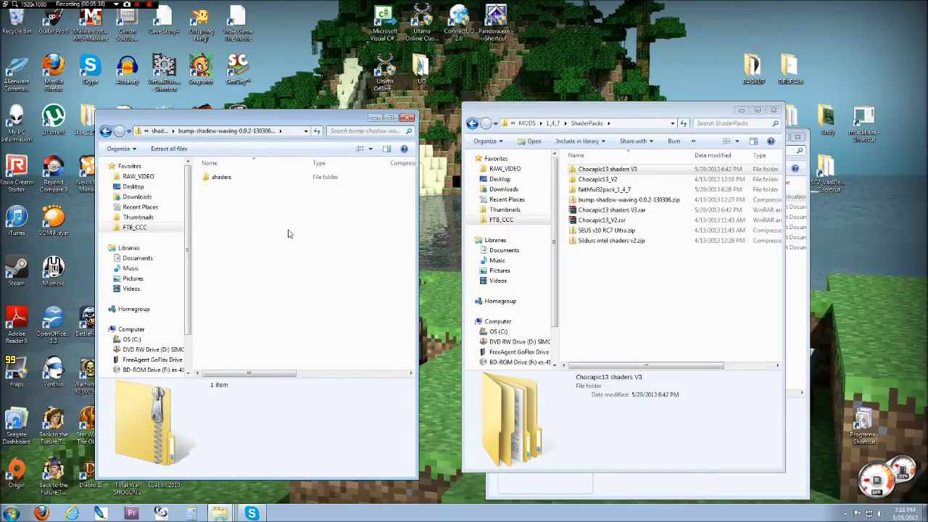
{"action": "left_click", "coordinate": [220, 177]}
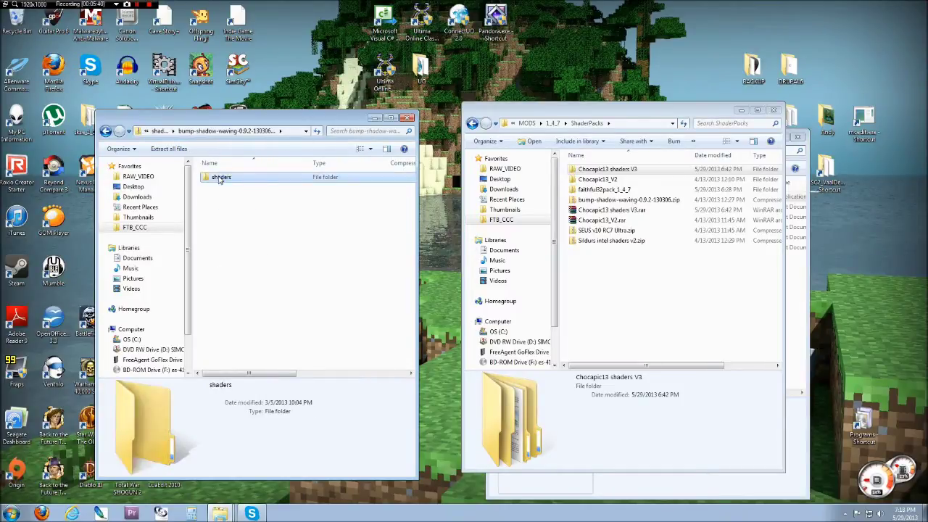
{"action": "left_click", "coordinate": [158, 133]}
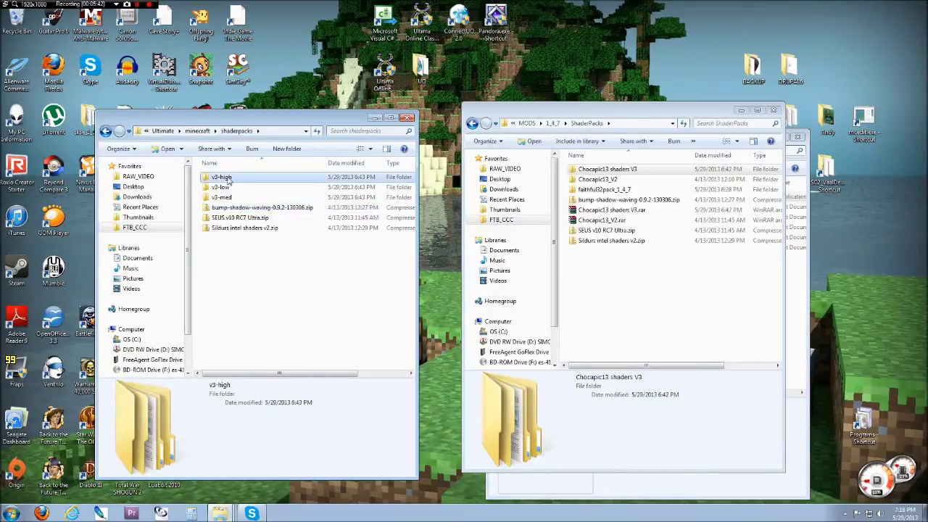
{"action": "double_click", "coordinate": [221, 178]}
{"action": "left_click_drag", "start_coordinate": [247, 217], "coordinate": [219, 171]}
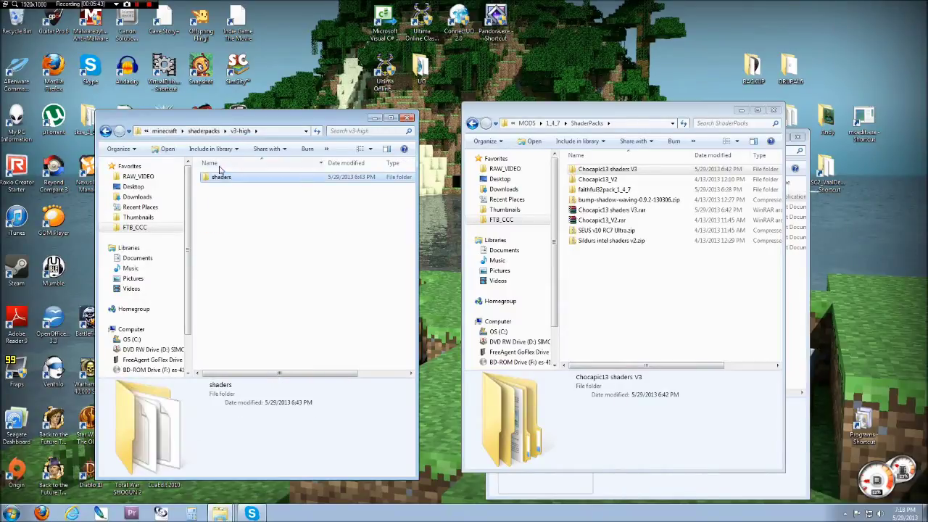
- Go up from v3-high through the minecraft folder to Ultimate and open its instMods folder
{"action": "left_click", "coordinate": [204, 131]}
{"action": "left_click", "coordinate": [199, 132]}
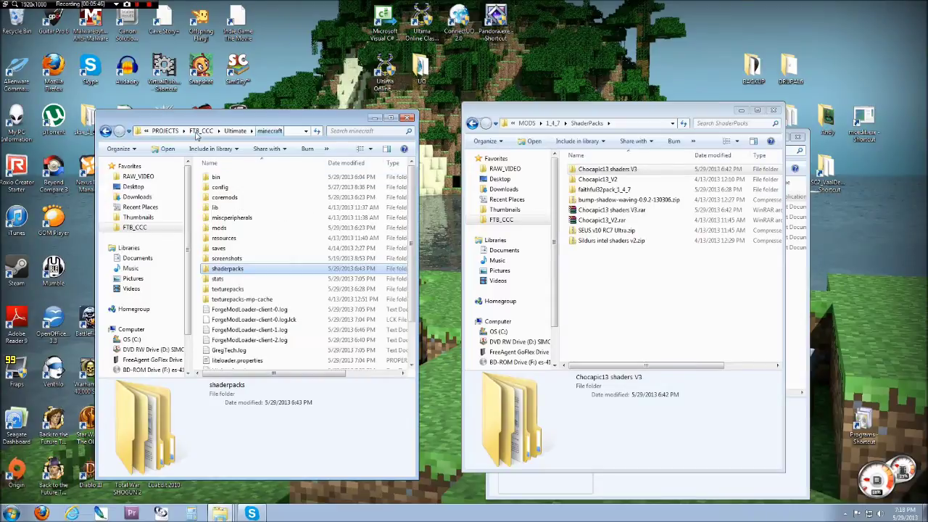
{"action": "left_click", "coordinate": [197, 131]}
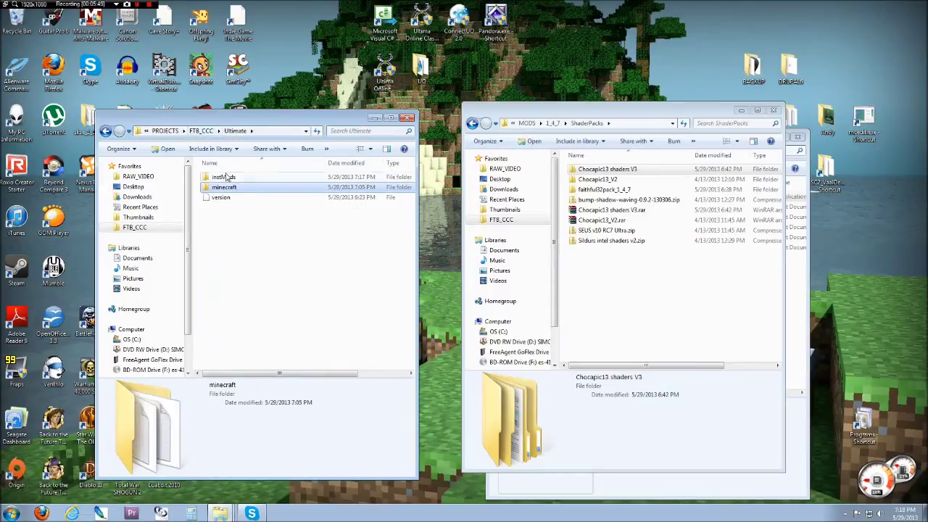
{"action": "double_click", "coordinate": [227, 187]}
- Reopen the inner Chocapic13 shaders V3 folder and review its v3 shader folders and the two mod folders
{"action": "double_click", "coordinate": [588, 169]}
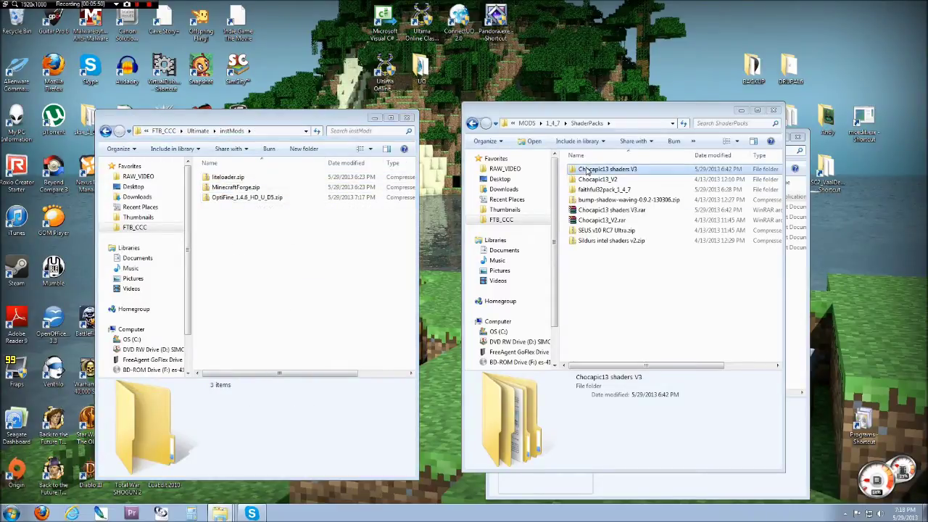
{"action": "double_click", "coordinate": [589, 170]}
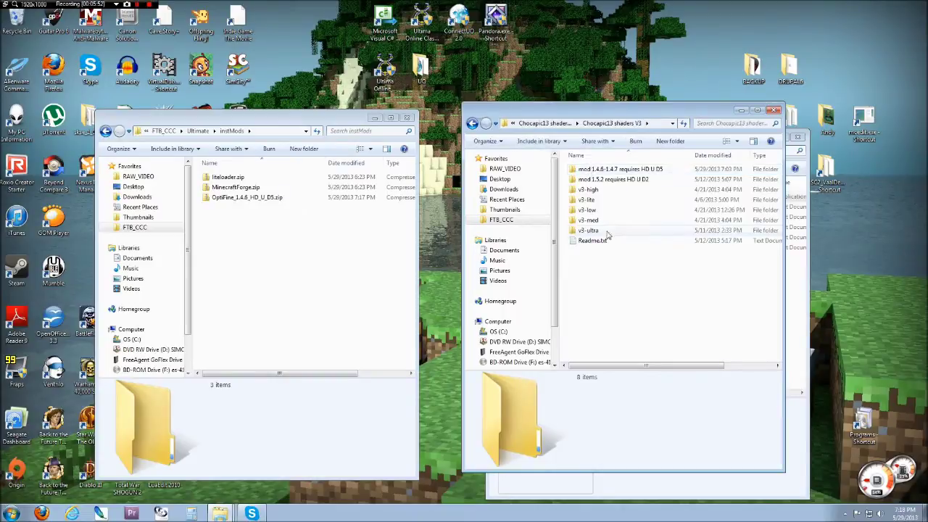
{"action": "left_click_drag", "start_coordinate": [625, 237], "coordinate": [629, 190]}
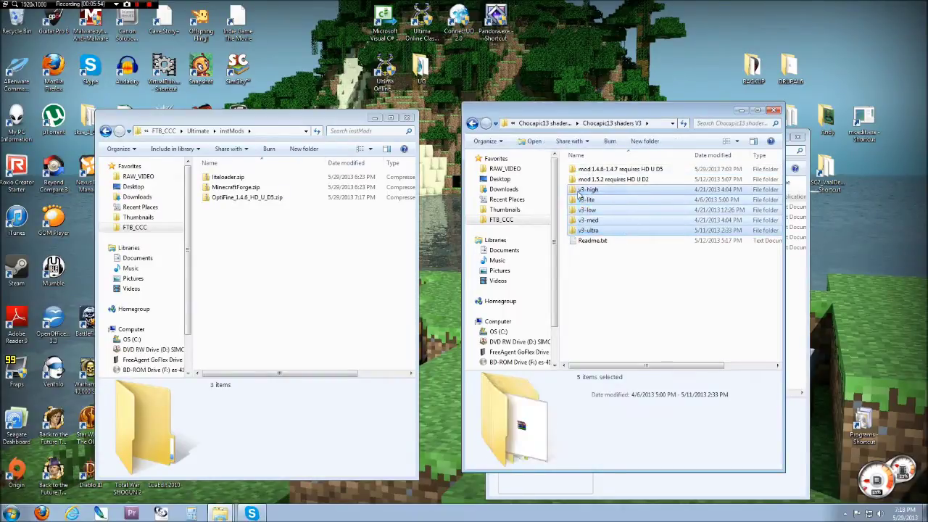
{"action": "left_click", "coordinate": [639, 171]}
{"action": "left_click", "coordinate": [639, 179], "text": "ctrl"}
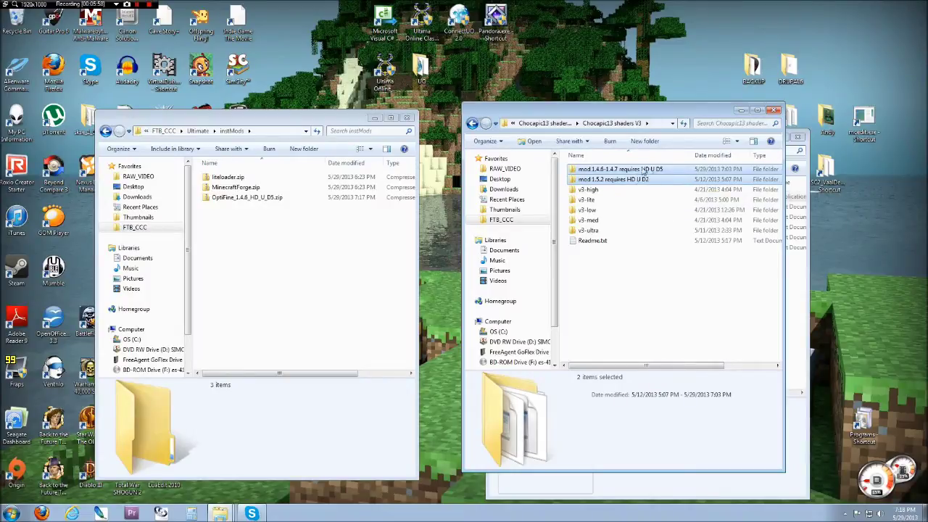
- Open the "mod 1.4.6-1.4.7 requires HD U D5" folder and examine its files alongside the instMods folder
{"action": "left_click", "coordinate": [622, 168]}
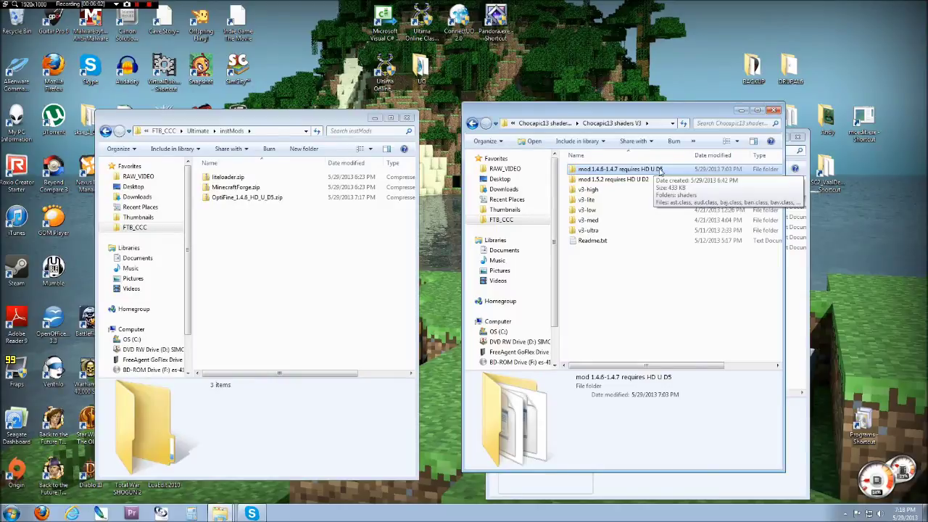
{"action": "double_click", "coordinate": [659, 171]}
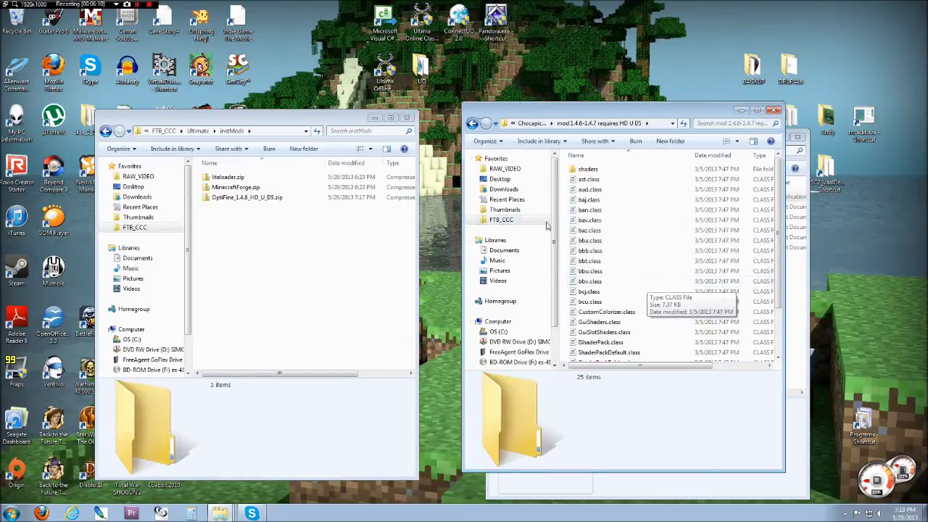
{"action": "left_click", "coordinate": [263, 239]}
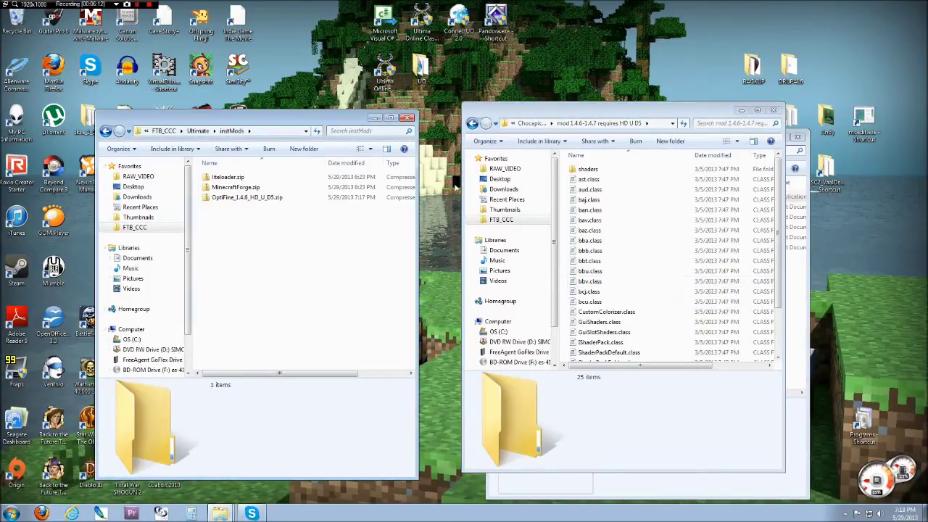
- Compress all files of the "mod 1.4.6-1.4.7 requires HD U D5" folder into a ZIP archive named chocapic13v3.zip
{"action": "left_click", "coordinate": [578, 113]}
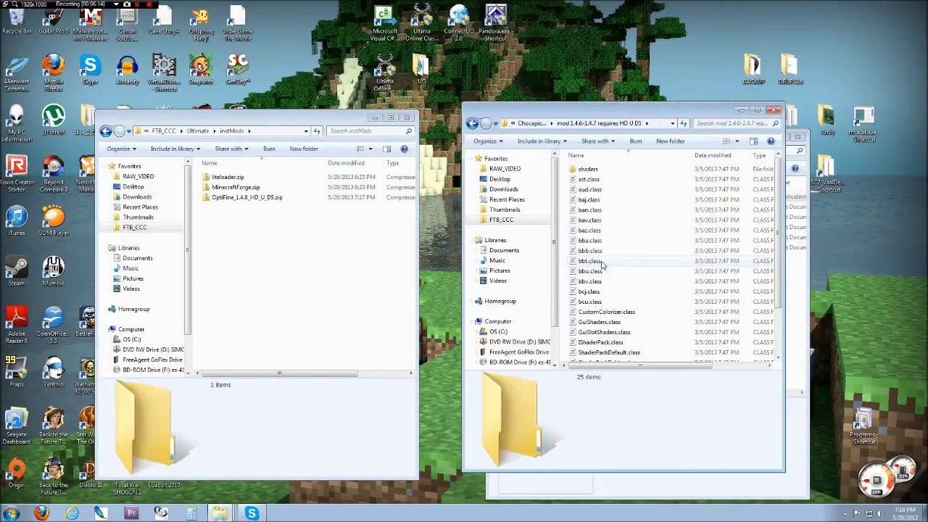
{"action": "key", "text": "ctrl+a"}
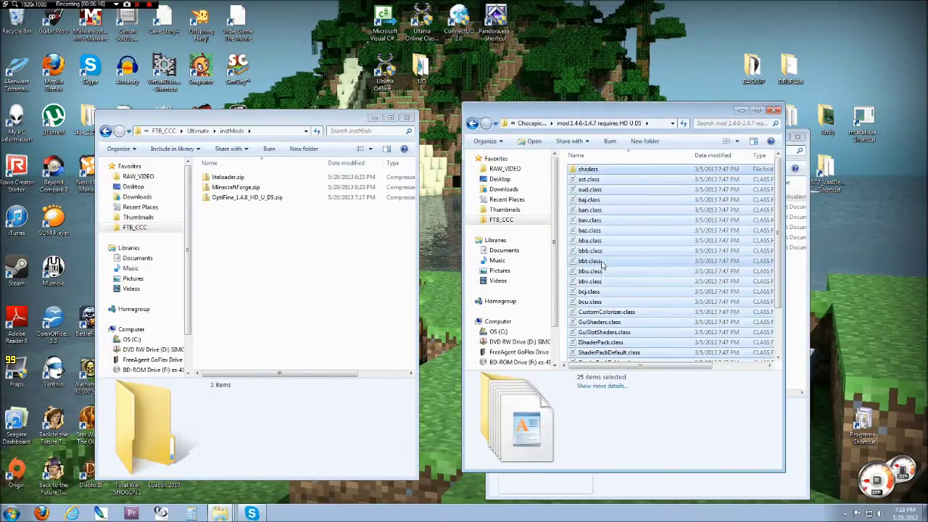
{"action": "right_click", "coordinate": [602, 265]}
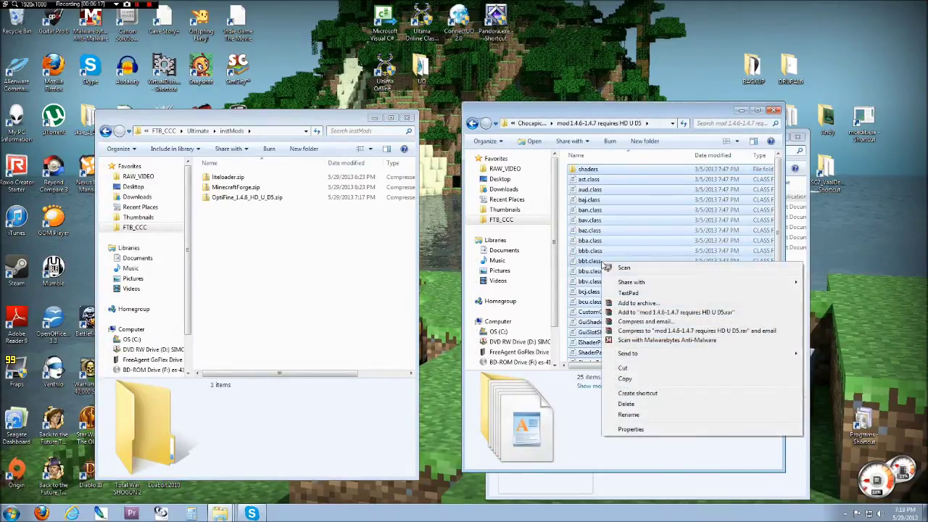
{"action": "left_click", "coordinate": [627, 303]}
{"action": "left_click", "coordinate": [385, 261]}
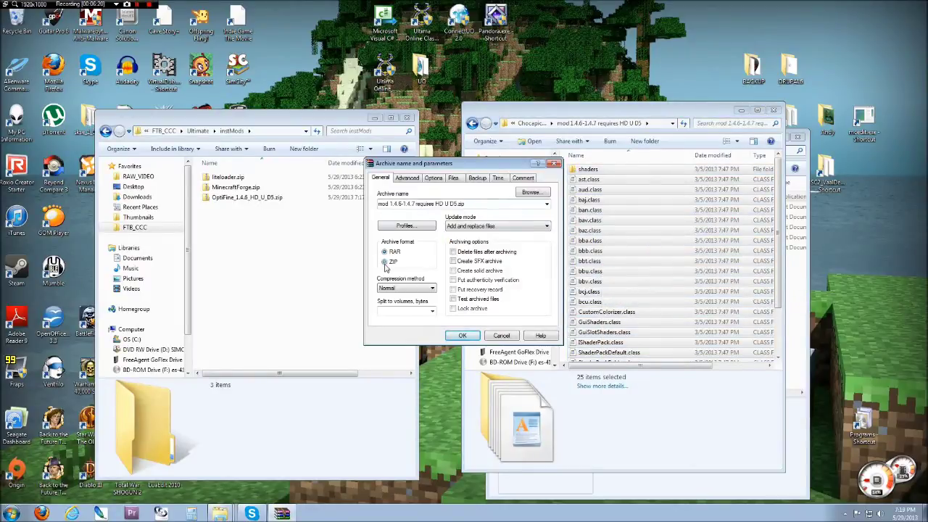
{"action": "left_click_drag", "start_coordinate": [460, 204], "coordinate": [252, 216]}
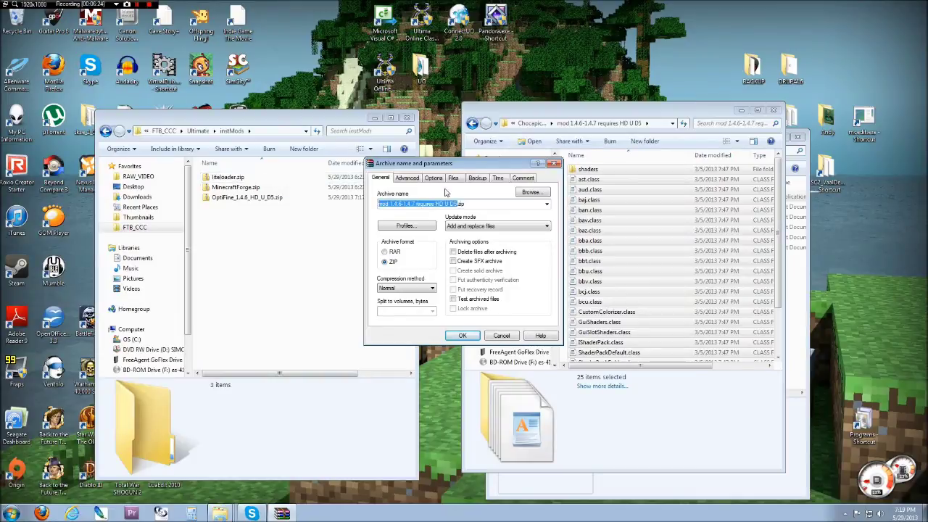
{"action": "type", "text": "chocapic13v3"}
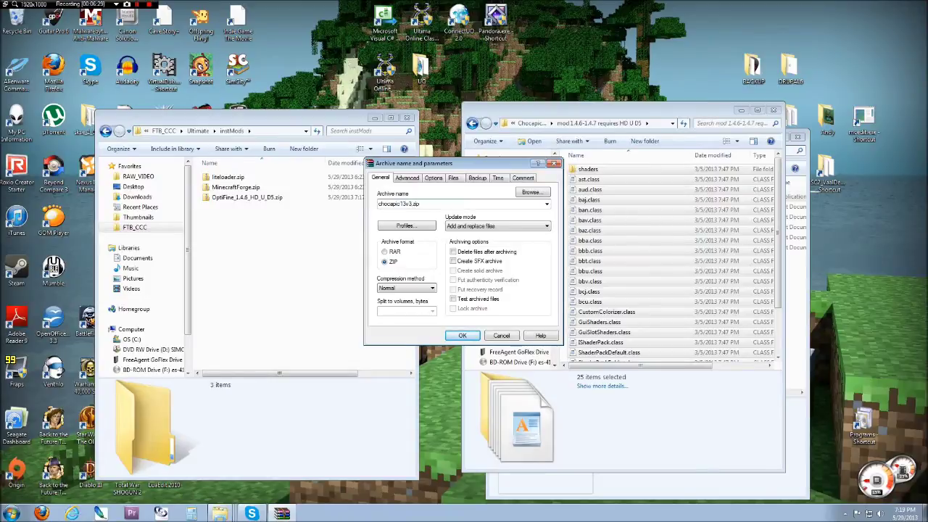
{"action": "key", "text": "Return"}
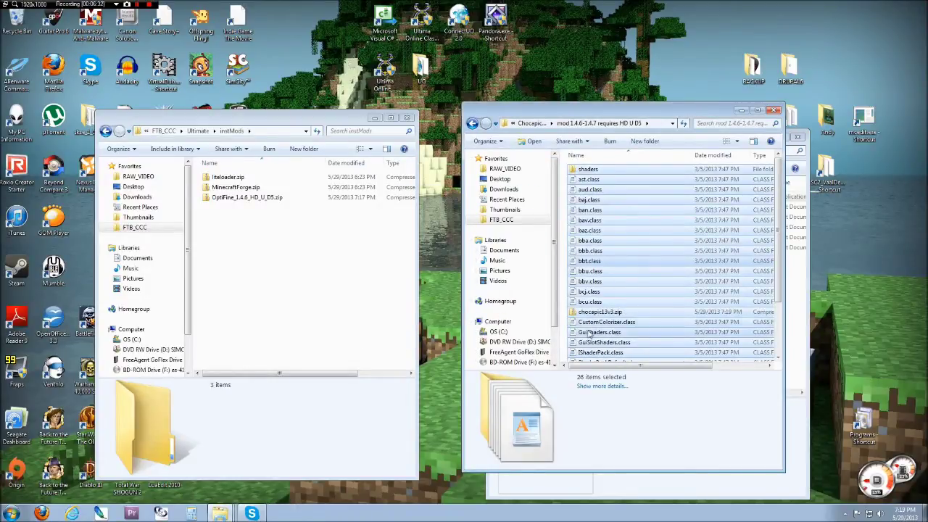
- Move chocapic13v3.zip into Ultimate's instMods folder and check it alongside the other mod archives
{"action": "left_click", "coordinate": [602, 312]}
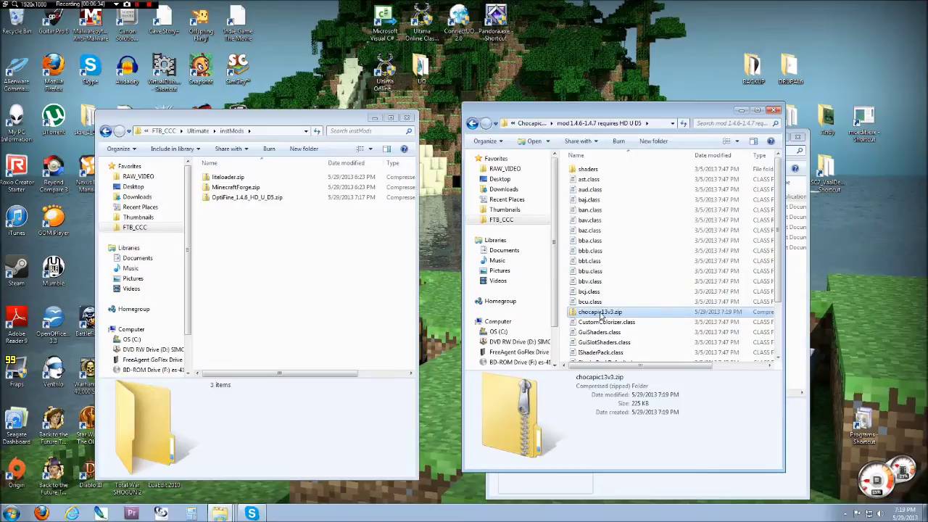
{"action": "left_click_drag", "start_coordinate": [599, 313], "coordinate": [245, 269]}
{"action": "left_click", "coordinate": [281, 374]}
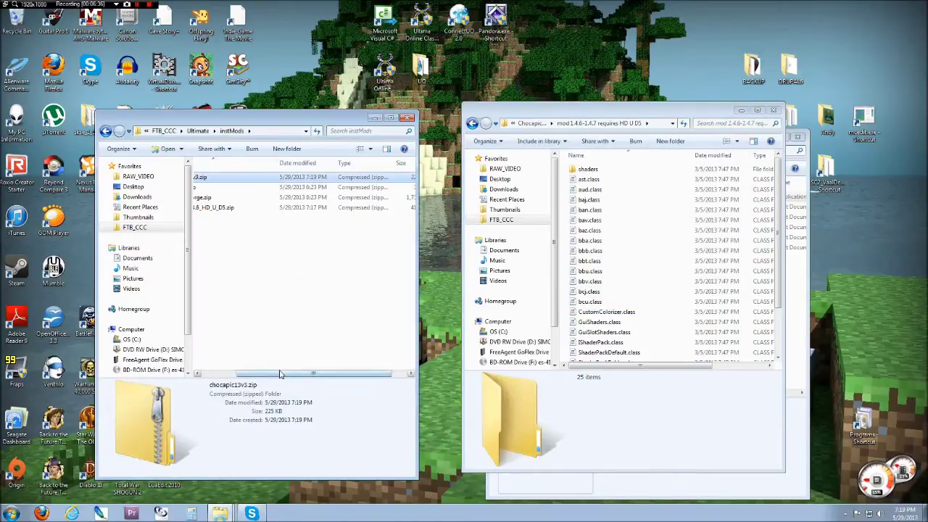
{"action": "left_click_drag", "start_coordinate": [281, 374], "coordinate": [232, 374]}
{"action": "left_click", "coordinate": [254, 240]}
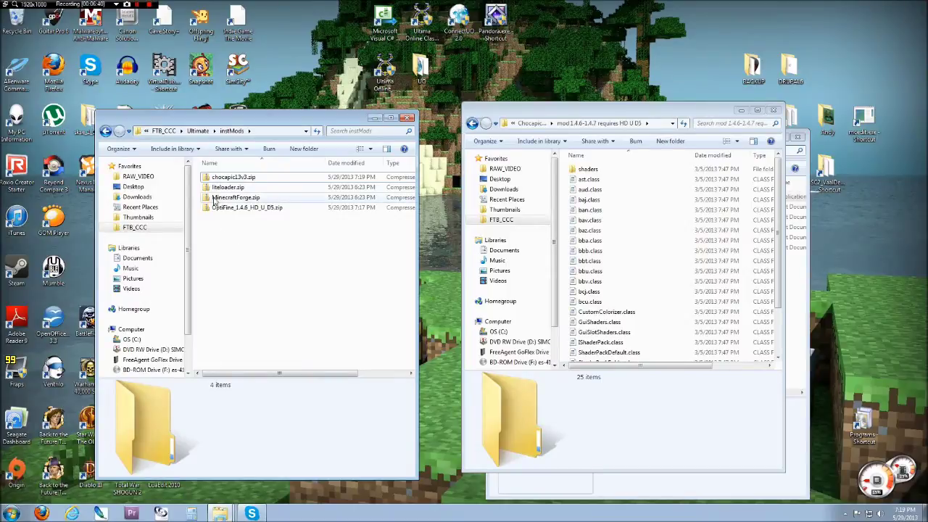
{"action": "left_click_drag", "start_coordinate": [253, 246], "coordinate": [212, 174]}
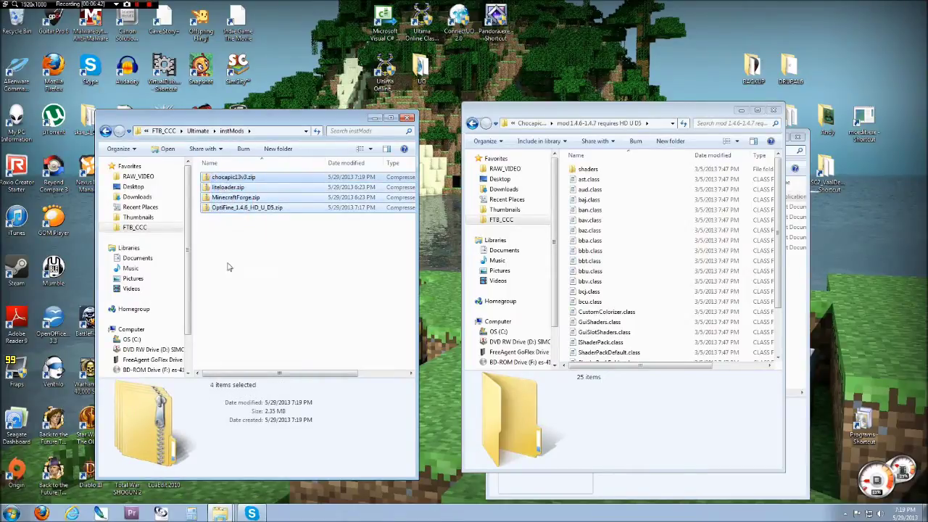
- Minimize the mod and instMods folder windows and run FTB_Launcher.exe from the MINECRAFT\FTB folder
{"action": "left_click", "coordinate": [740, 111]}
{"action": "left_click", "coordinate": [375, 117]}
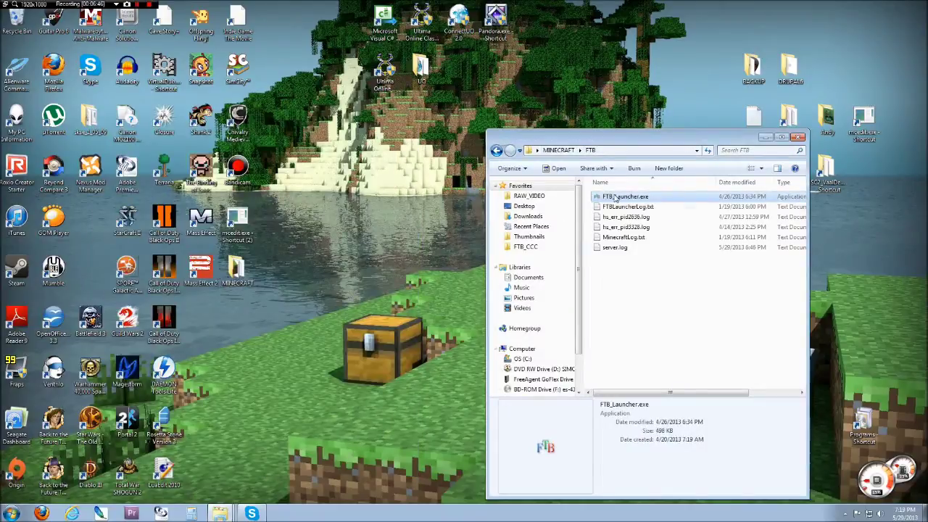
{"action": "double_click", "coordinate": [616, 198]}
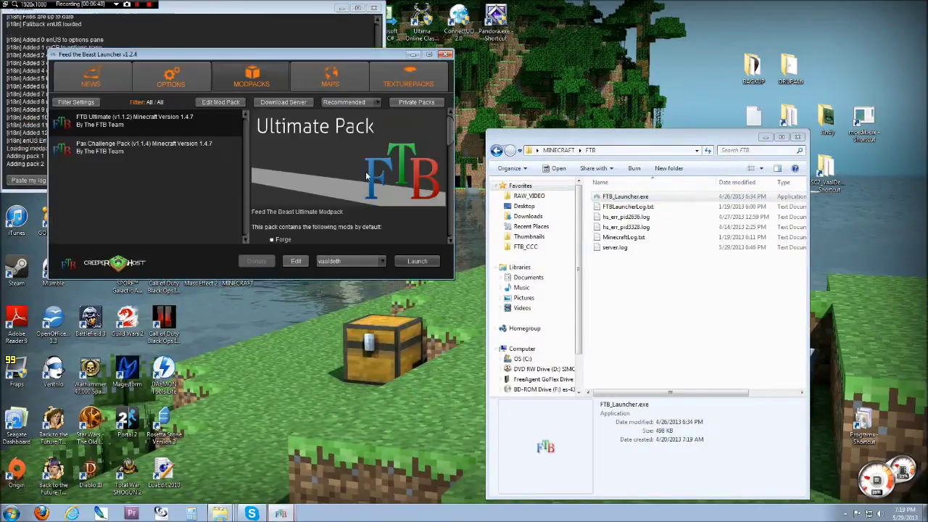
- Open the FTB Ultimate mod pack editor and check its enabled mods for OptiFine_1.4.6_HD_U_D5 and chocapic13v3
{"action": "left_click", "coordinate": [227, 103]}
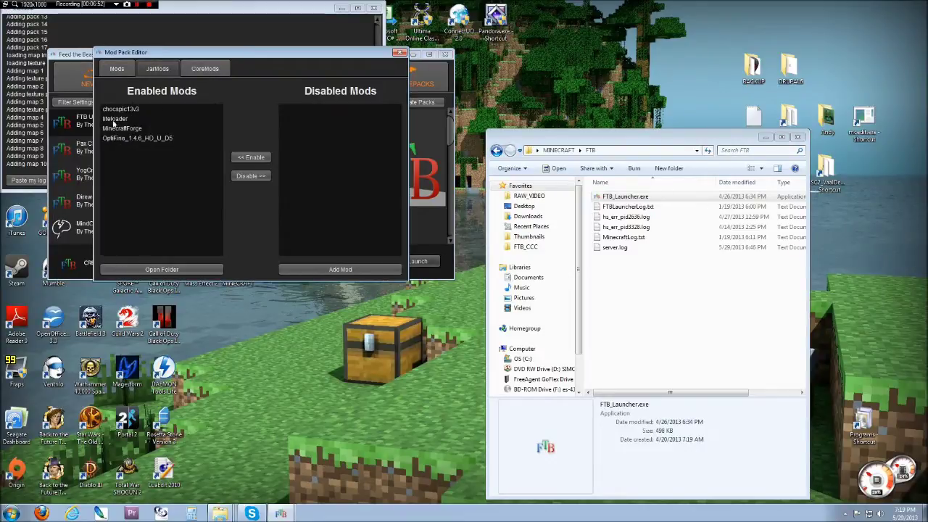
{"action": "left_click", "coordinate": [121, 138]}
{"action": "left_click", "coordinate": [117, 108]}
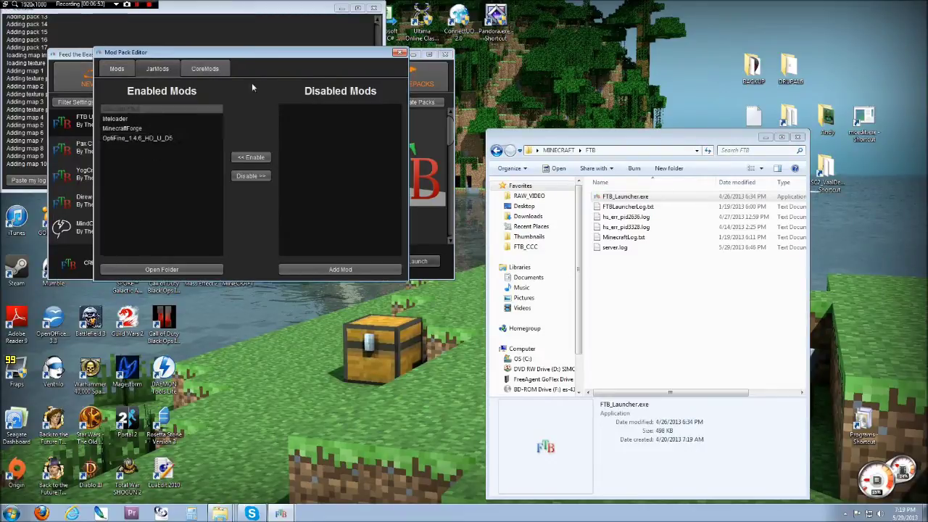
- Close the mod pack editor and launch the FTB Ultimate pack
{"action": "left_click", "coordinate": [399, 53]}
{"action": "left_click", "coordinate": [416, 264]}
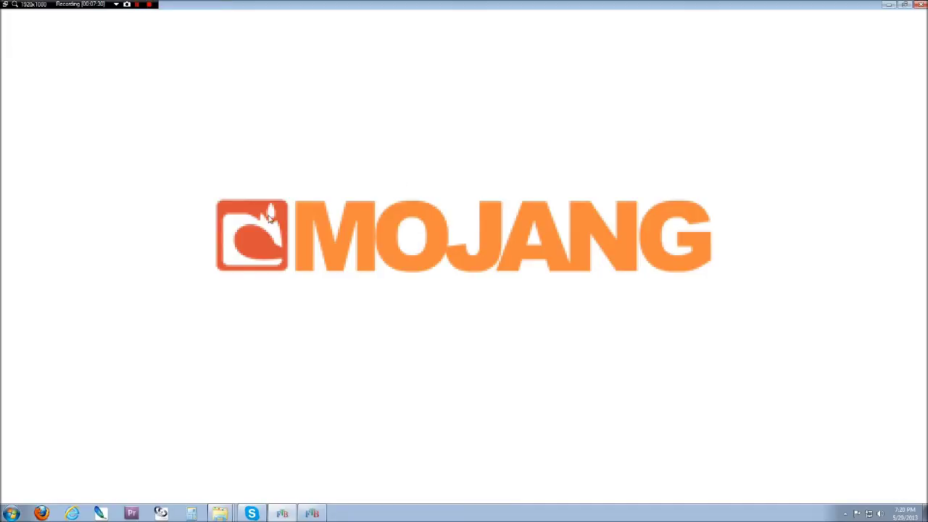
{"action": "left_click", "coordinate": [283, 515]}
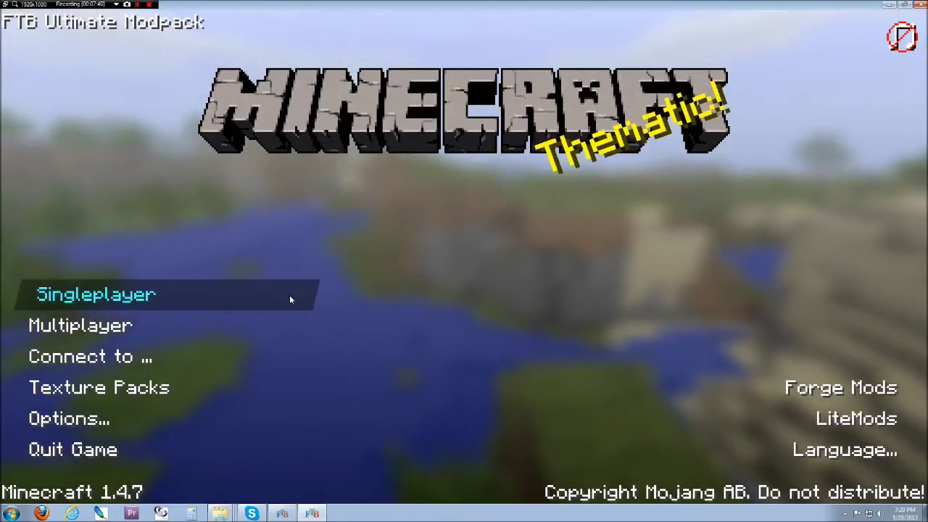
- Look over the game's video settings and select the v3-med pack in the shader options
{"action": "left_click", "coordinate": [101, 418]}
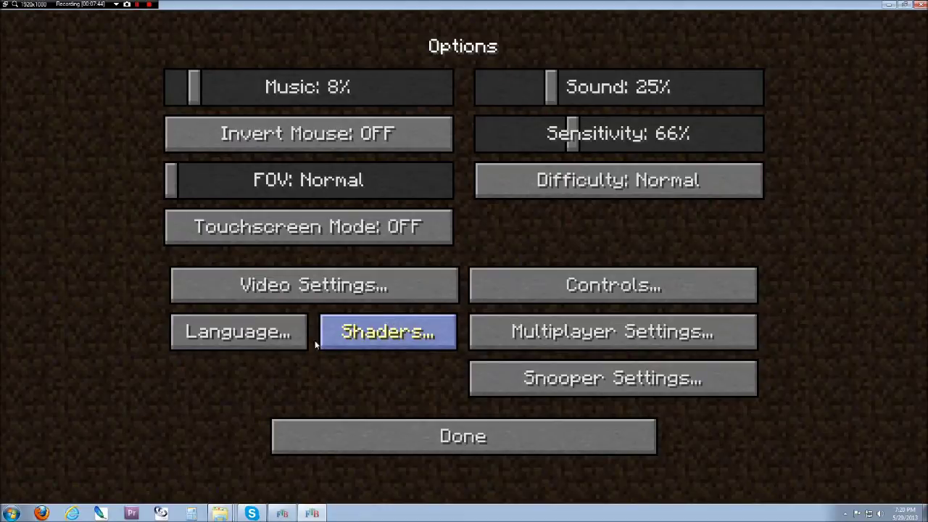
{"action": "left_click", "coordinate": [297, 294]}
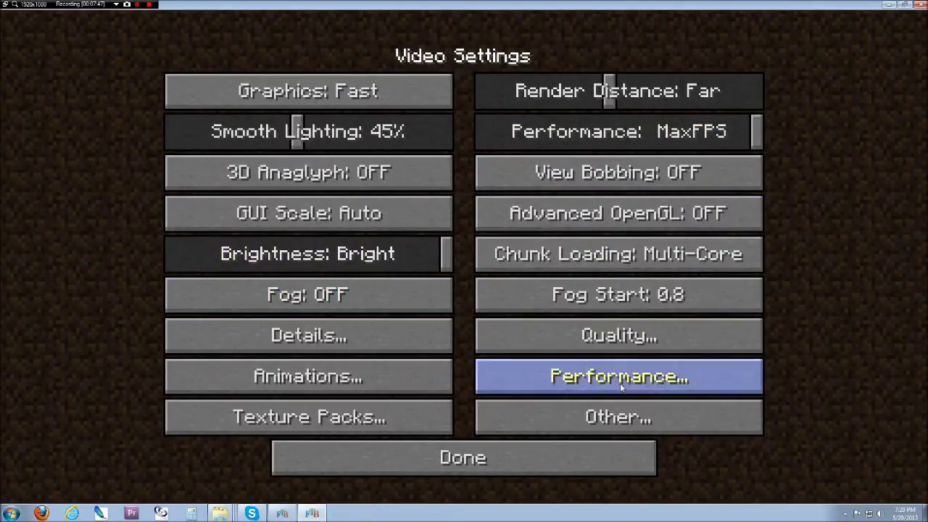
{"action": "left_click", "coordinate": [304, 456]}
{"action": "left_click", "coordinate": [346, 332]}
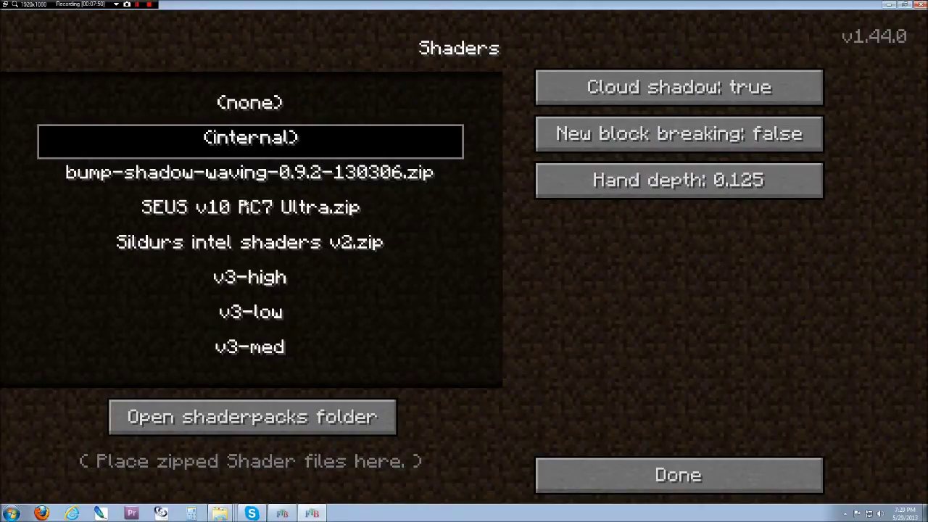
{"action": "left_click", "coordinate": [252, 351]}
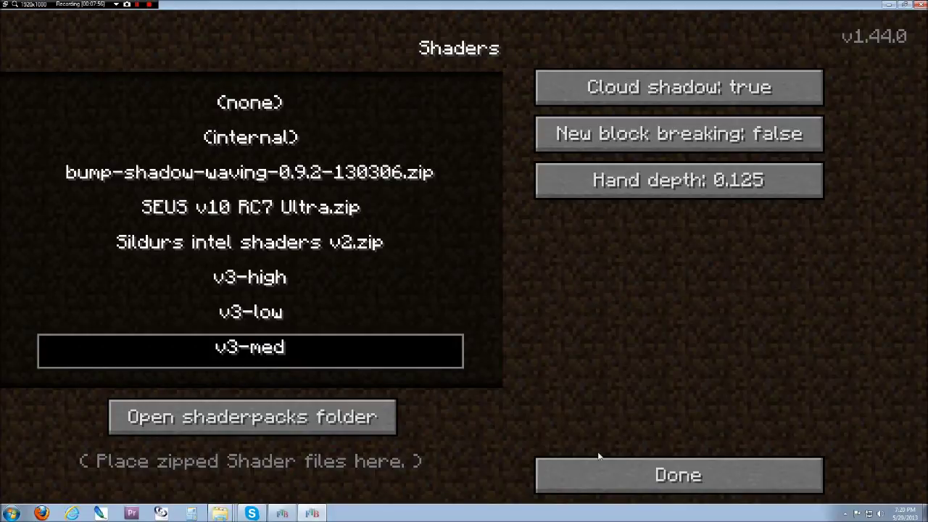
{"action": "left_click", "coordinate": [623, 490]}
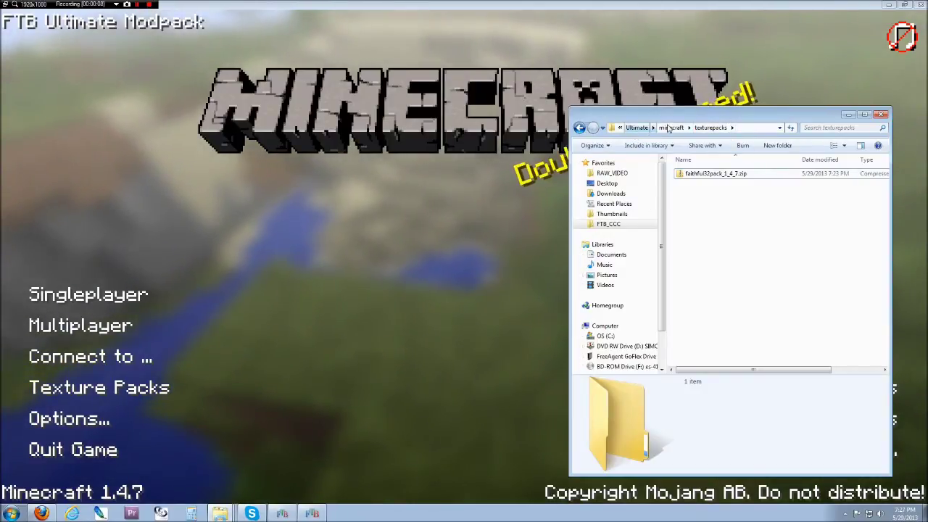
- Return to the game from the texturepacks folder containing faithful32pack_1_4_7.zip and load a singleplayer world
{"action": "left_click_drag", "start_coordinate": [717, 196], "coordinate": [702, 183]}
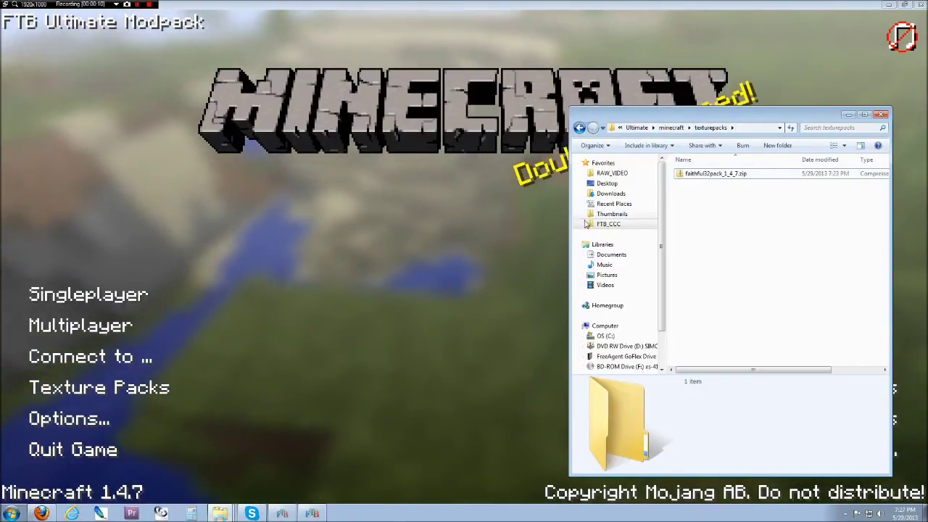
{"action": "left_click", "coordinate": [201, 234]}
{"action": "left_click", "coordinate": [114, 377]}
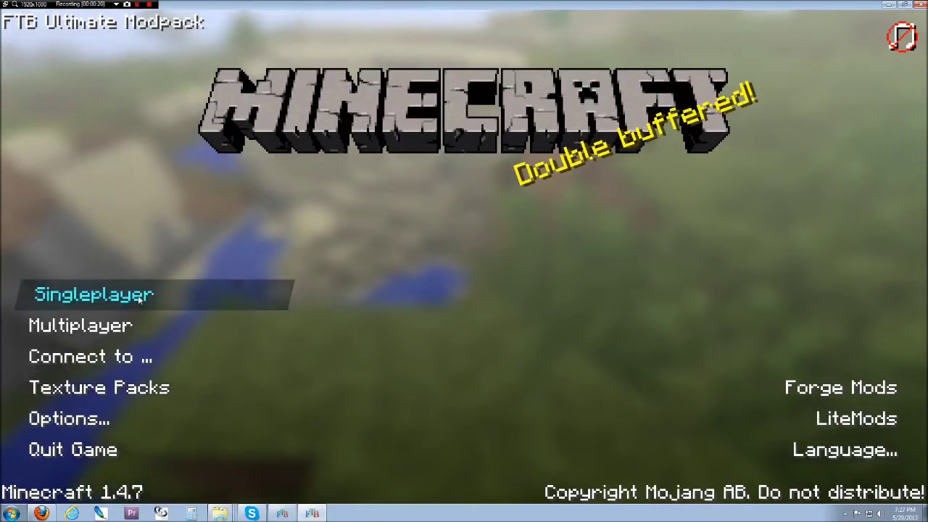
{"action": "left_click", "coordinate": [108, 295]}
{"action": "double_click", "coordinate": [336, 217]}
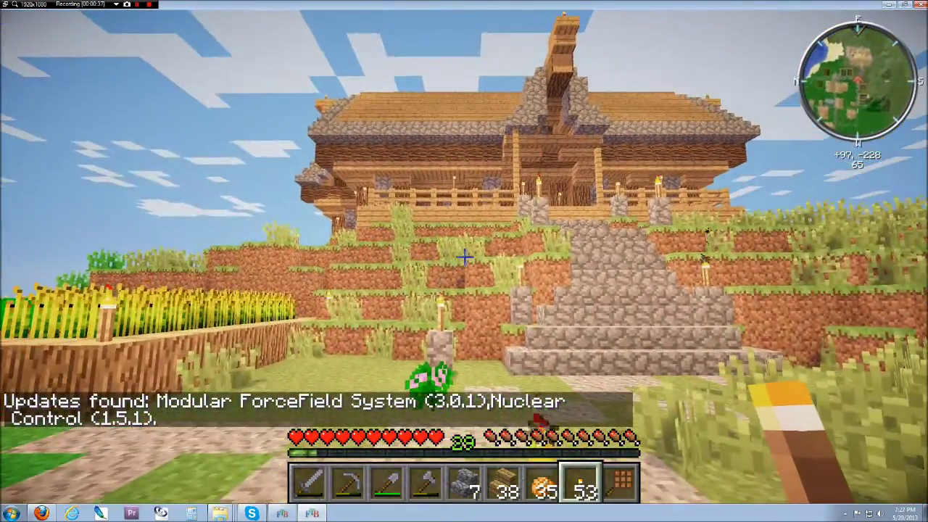
- Switch the world's texture pack to faithful32pack_1_4_7.zip and resume the game
{"action": "key", "text": "Escape"}
{"action": "left_click", "coordinate": [188, 266]}
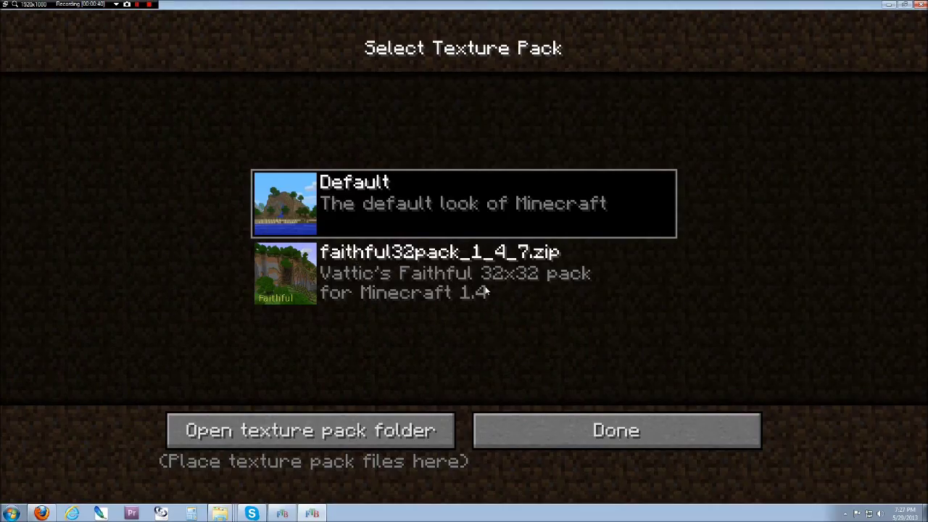
{"action": "left_click", "coordinate": [496, 317]}
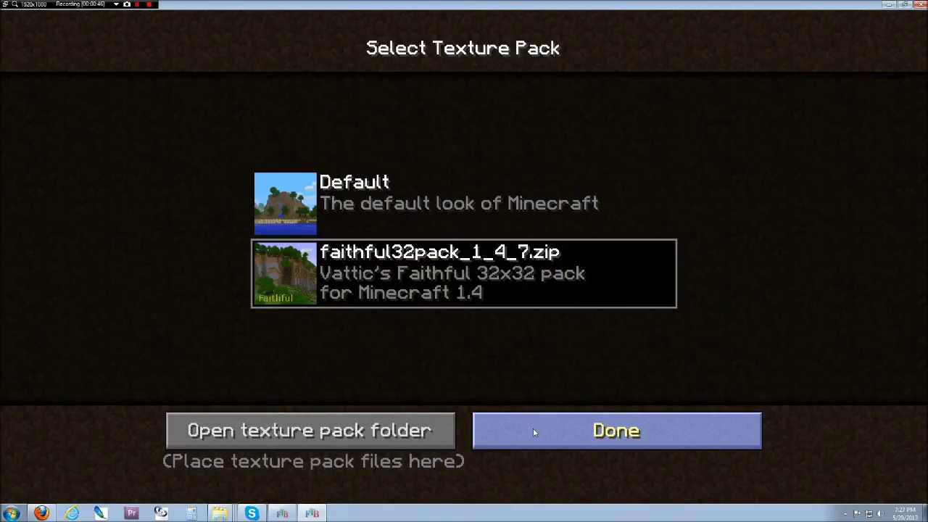
{"action": "key", "text": "Escape"}
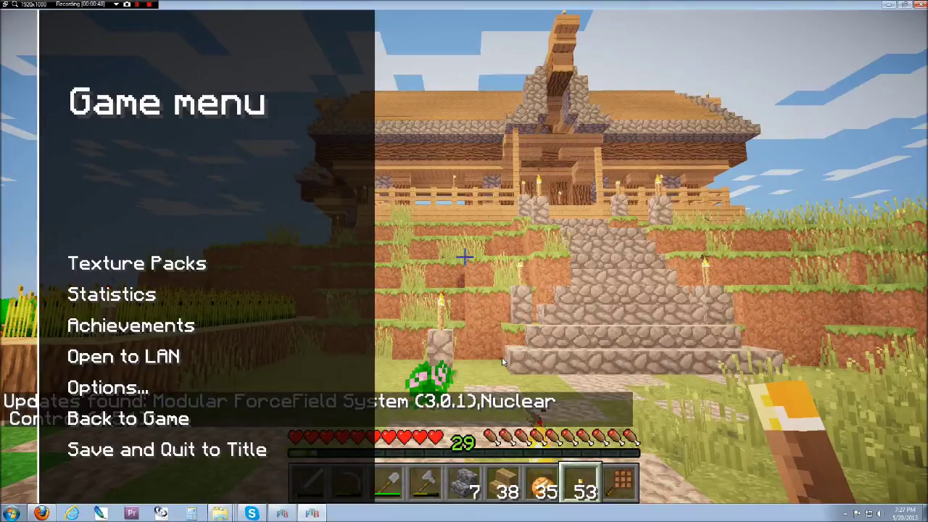
{"action": "key", "text": "Escape"}
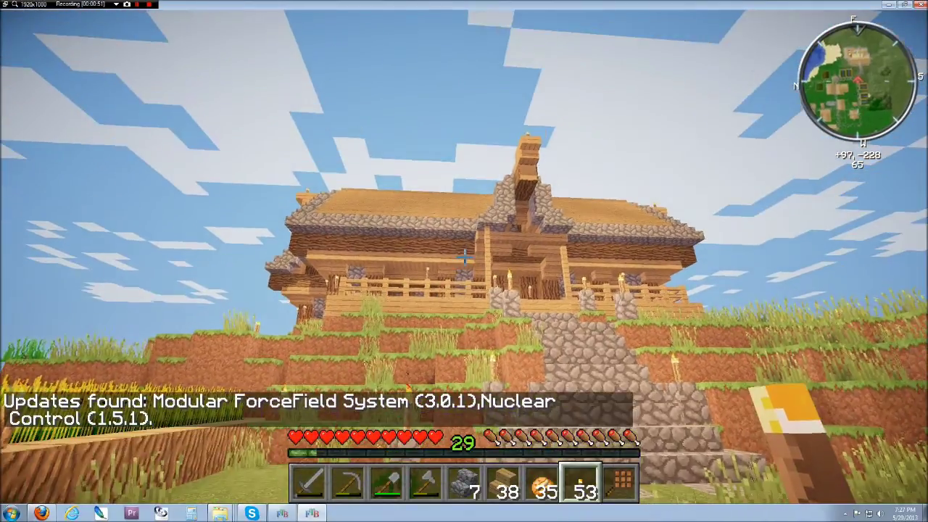
- Walk around the village to examine the shader's sun, sky and shadows and the wheat field's water
{"action": "key", "text": "w"}
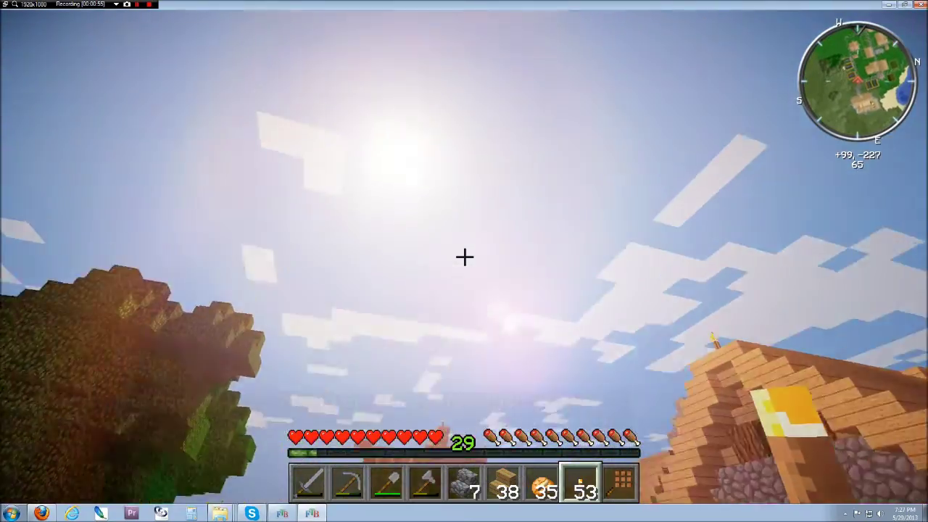
{"action": "key", "text": "w"}
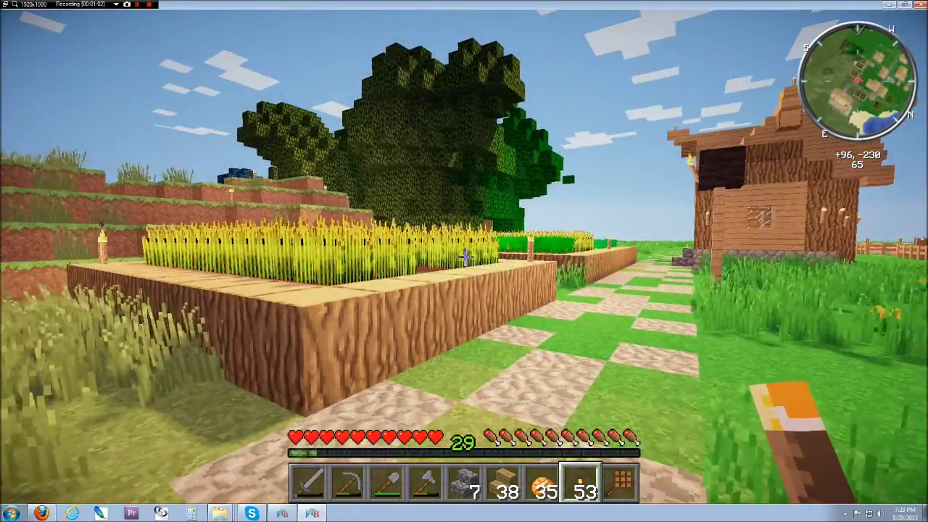
{"action": "key", "text": "w"}
{"action": "key", "text": "space"}
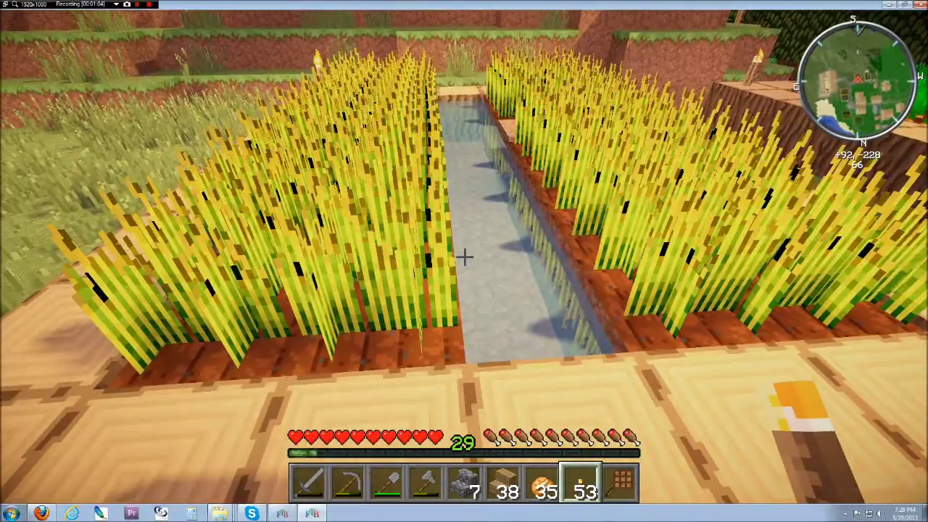